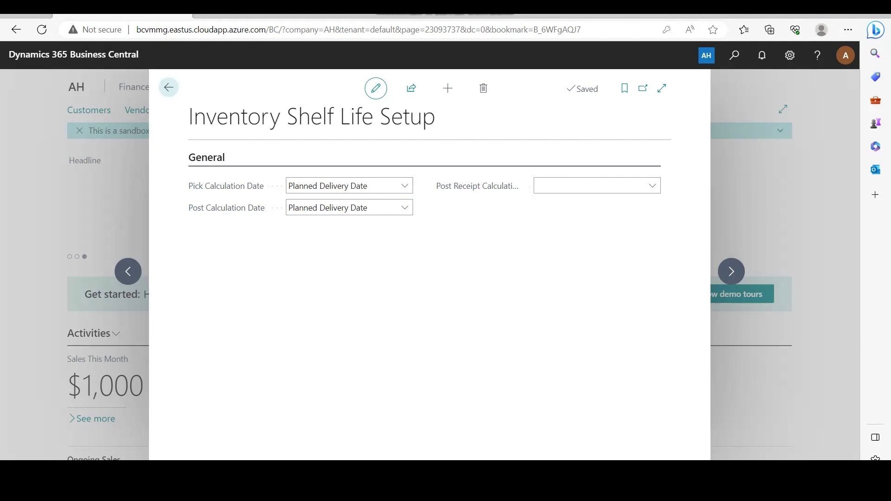
Step: Review the available options for Pick Calculation Date and Post Calculation Date in the Inventory Shelf Life Setup, then close the setup
left_click(405, 185)
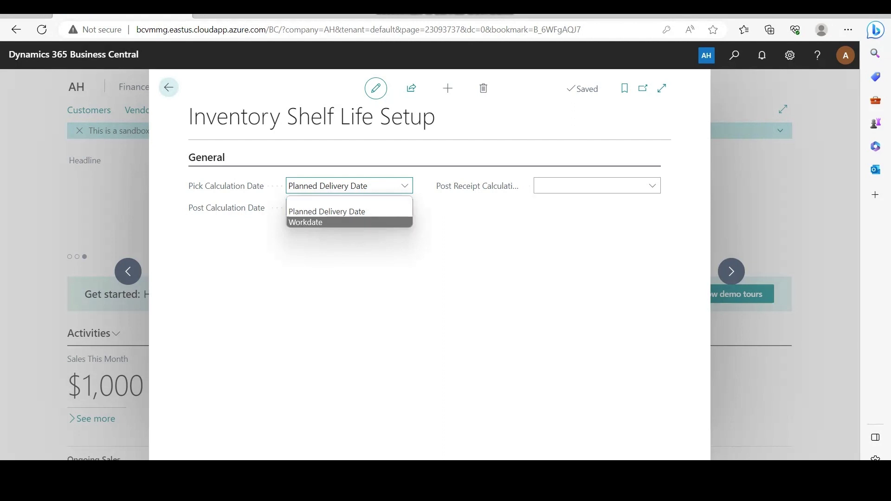
left_click(361, 272)
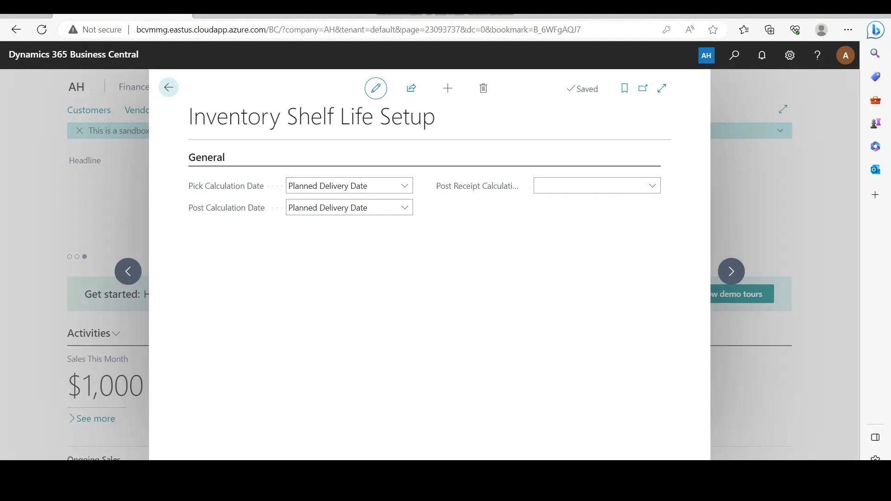
left_click(405, 208)
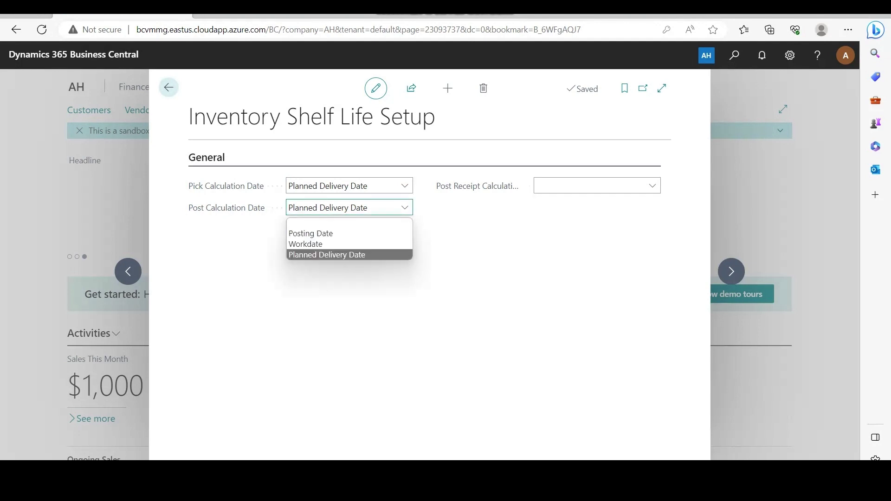
key("Up")
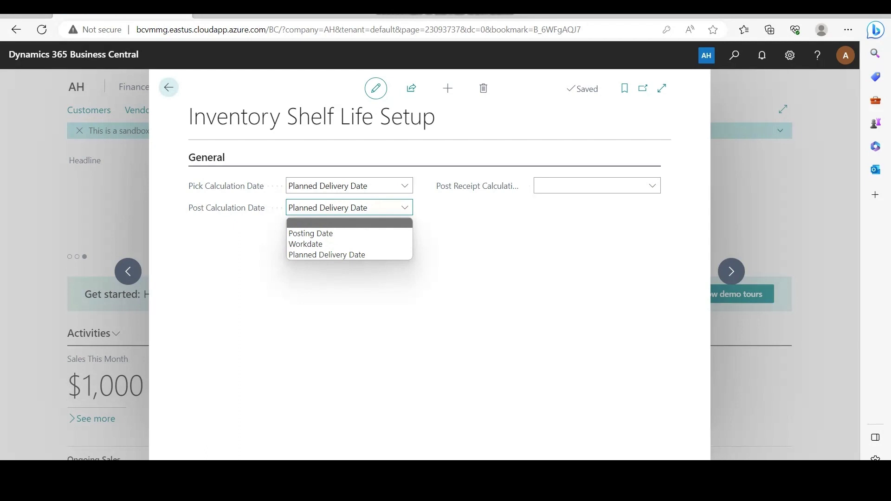
key("Escape")
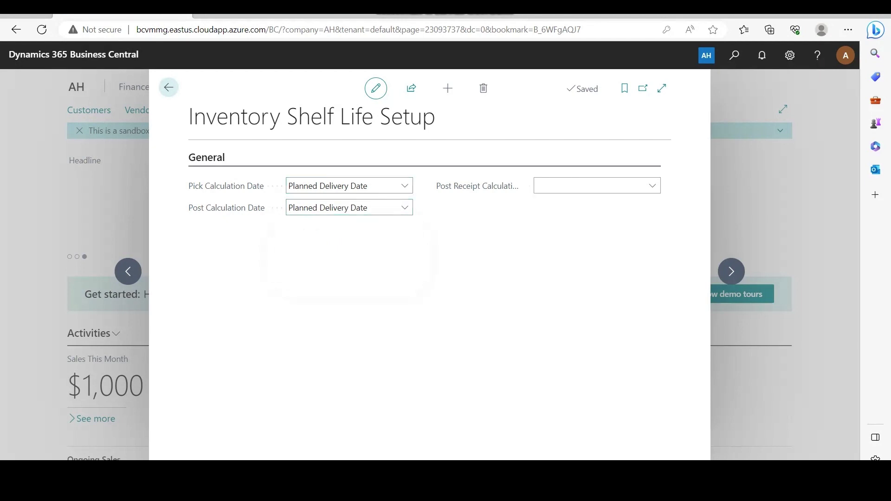
key("Escape")
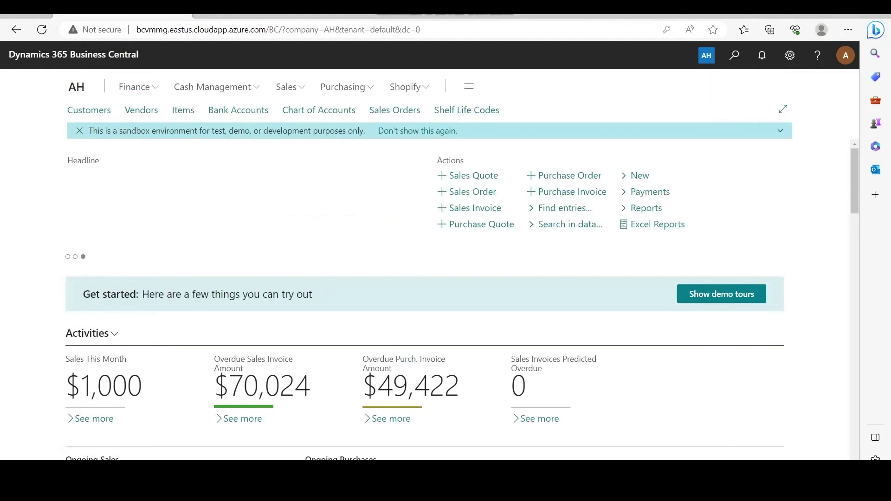
Step: Add a new entry to the Shelf Life Codes list with code SL 10D and description SL 10D
left_click(466, 110)
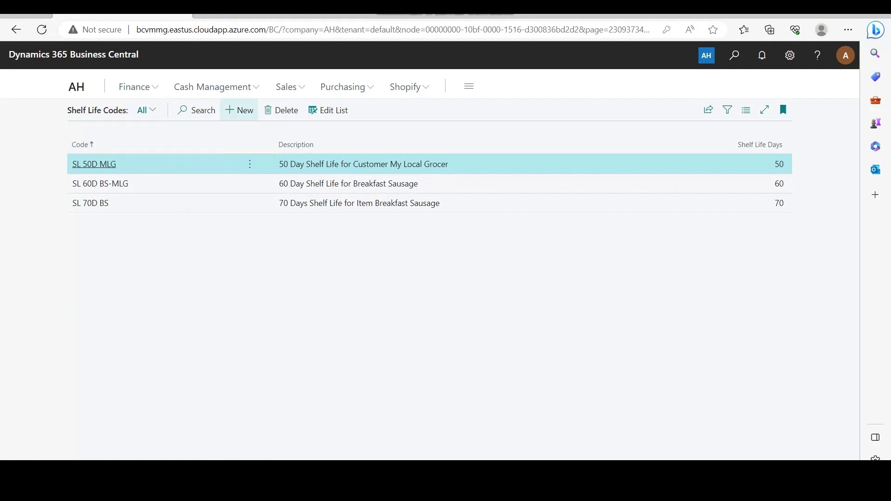
left_click(239, 110)
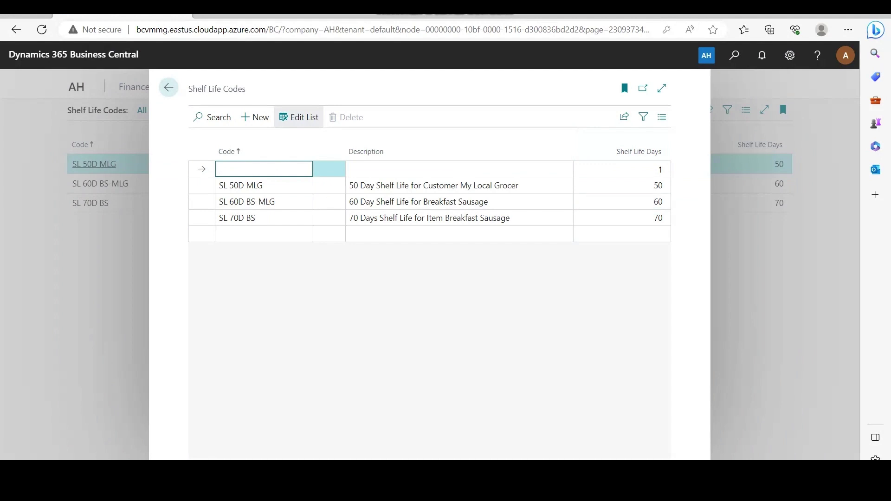
type("SL 10D")
key("ctrl+a")
key("ctrl+c")
key("Tab")
key("ctrl+v")
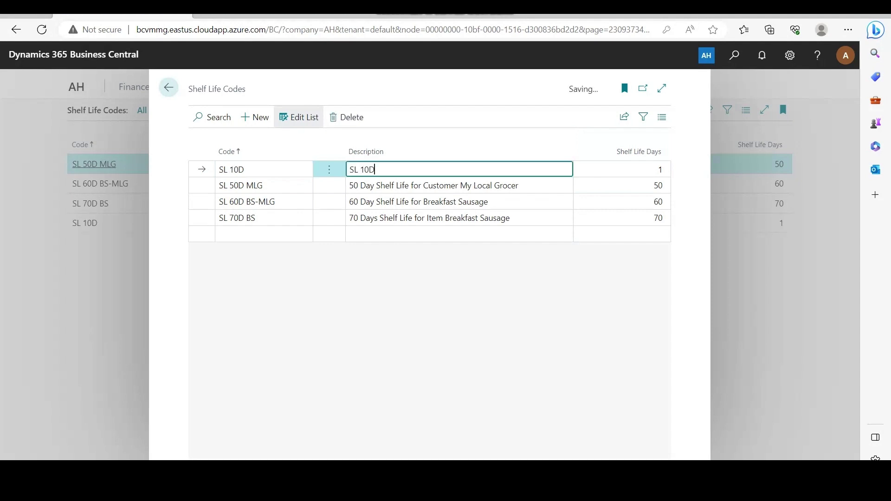
Step: Set the Shelf Life Days of code SL 10D to 10 and return to the home page
key("Tab")
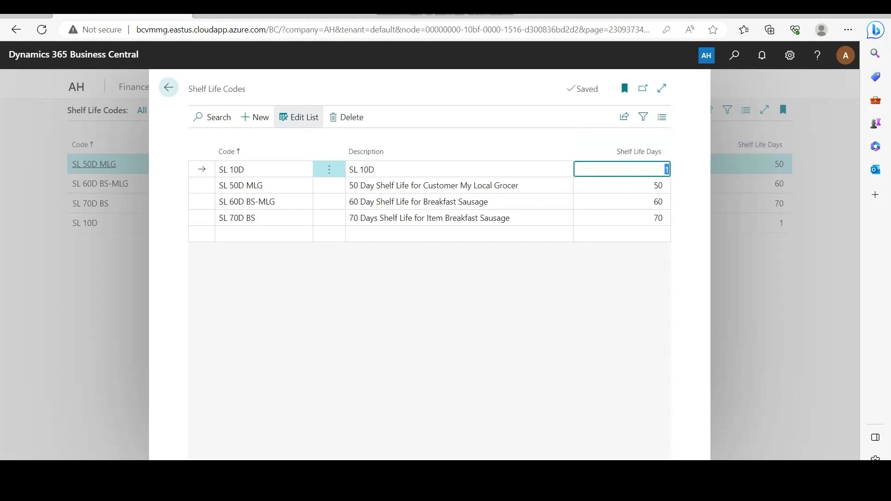
type("10")
key("Tab")
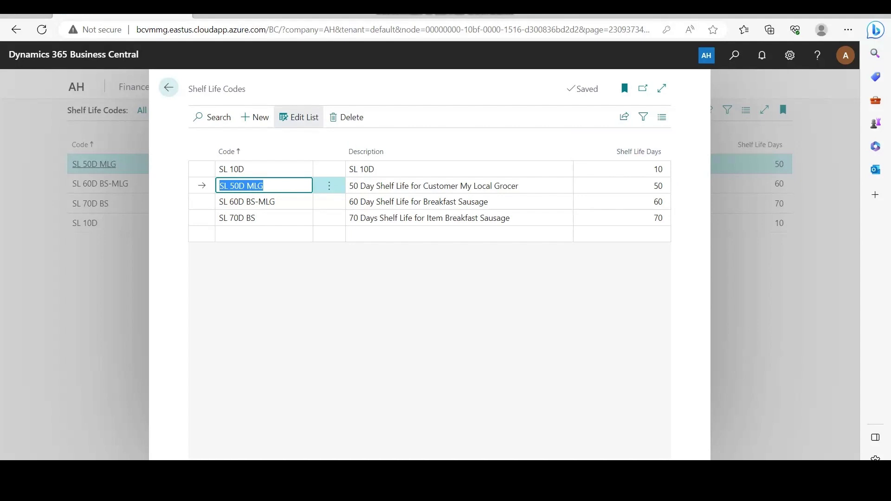
key("Escape")
key("Escape")
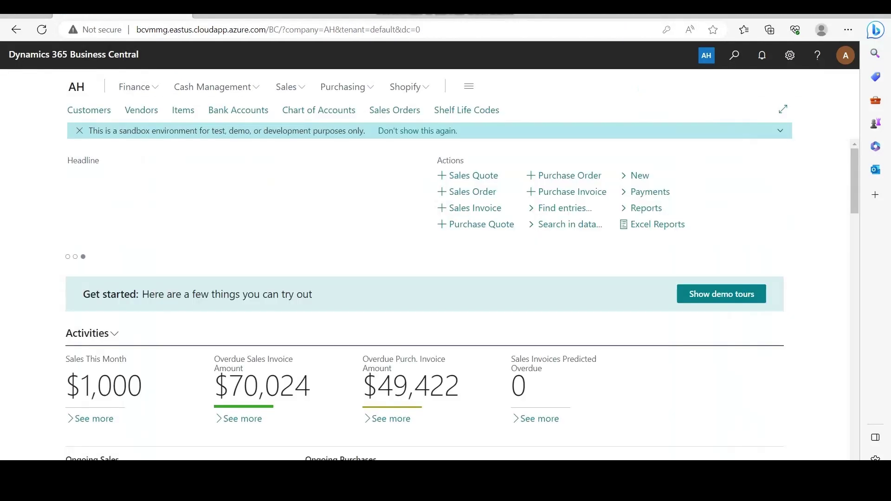
Step: Open the item card of F00003 Breakfast Sausage from the Items list
left_click(183, 110)
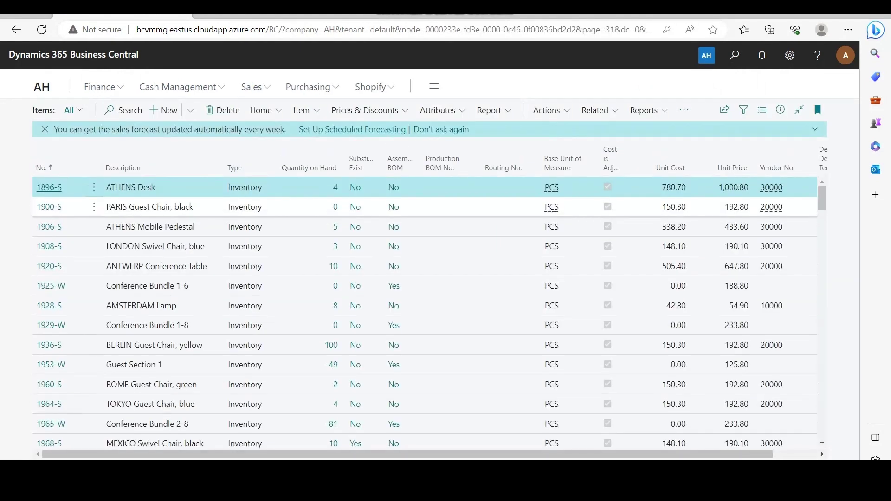
scroll(418, 288, "down", 5)
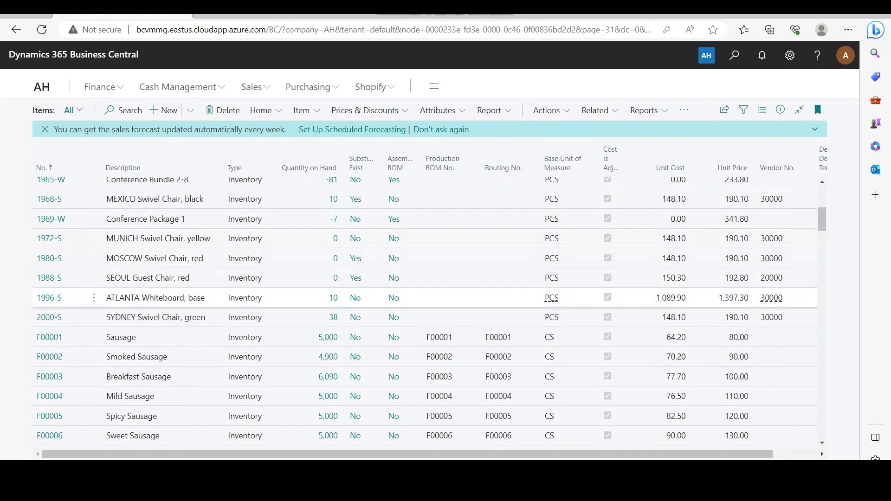
scroll(417, 298, "down", 1)
left_click(49, 337)
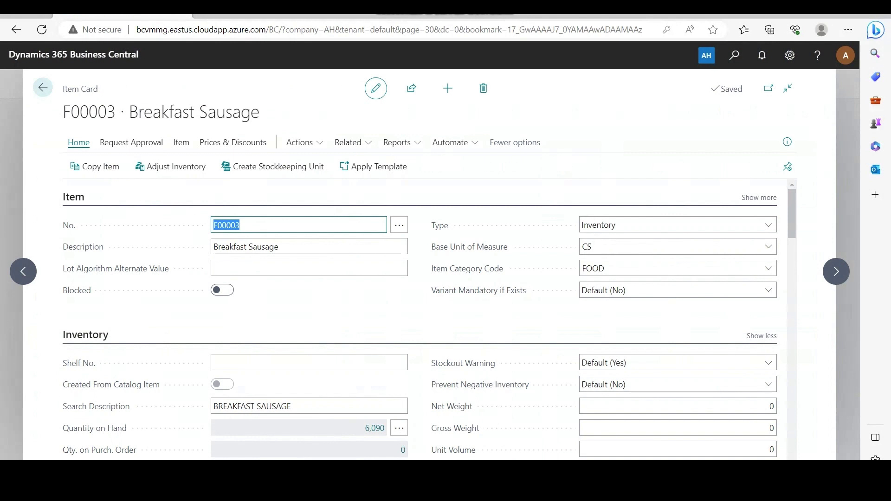
Step: Review the Shelf Life Code choices in the Breakfast Sausage item's inventory settings, then return to the home page without changing the code
scroll(429, 320, "down", 3)
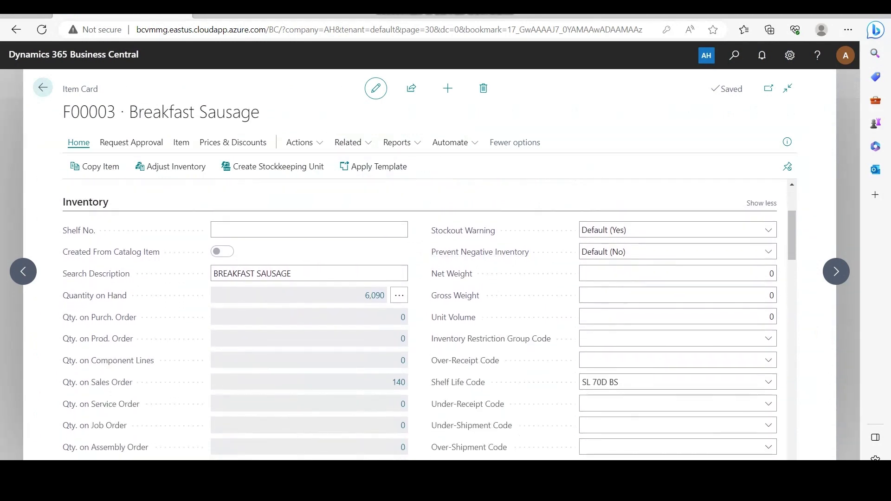
scroll(464, 325, "down", 1)
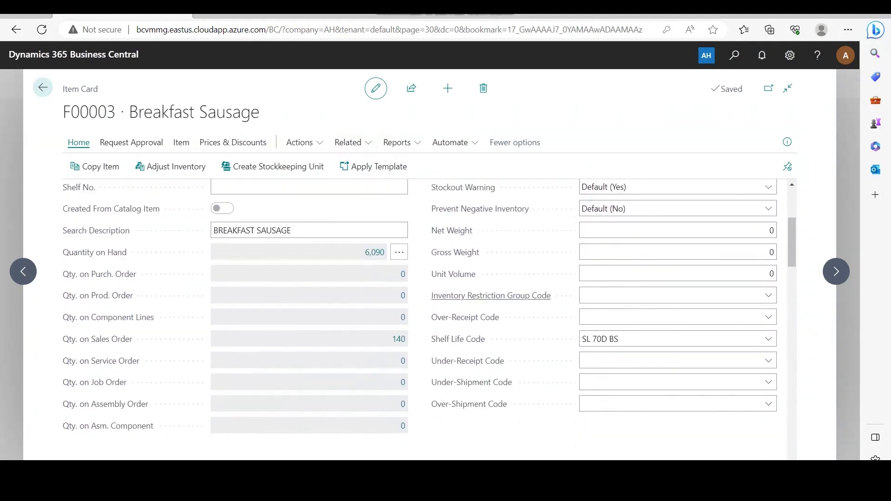
mouse_move(458, 338)
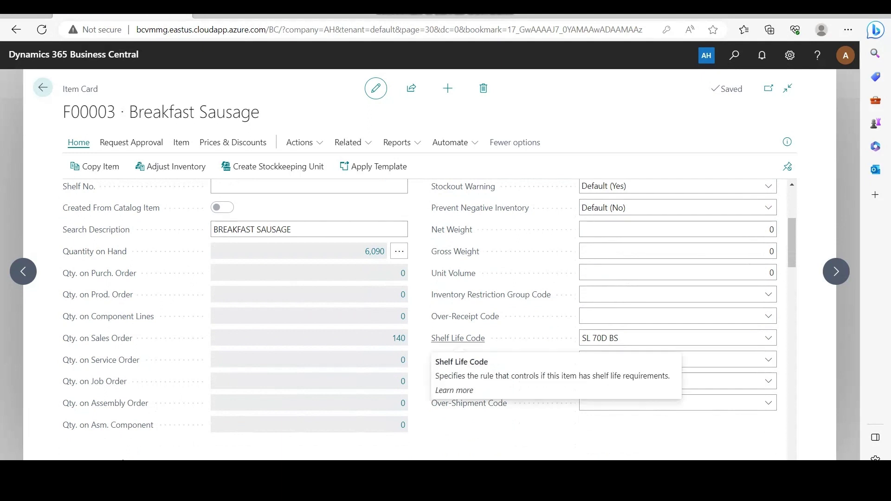
left_click(650, 338)
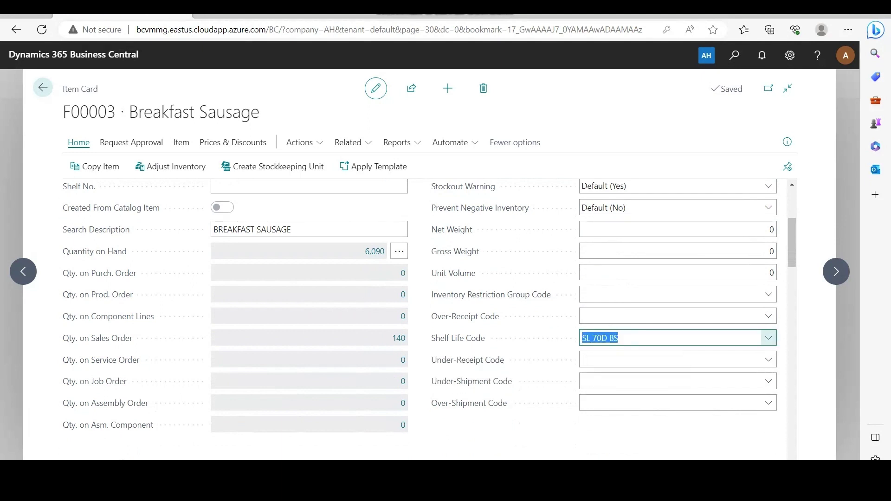
left_click(768, 338)
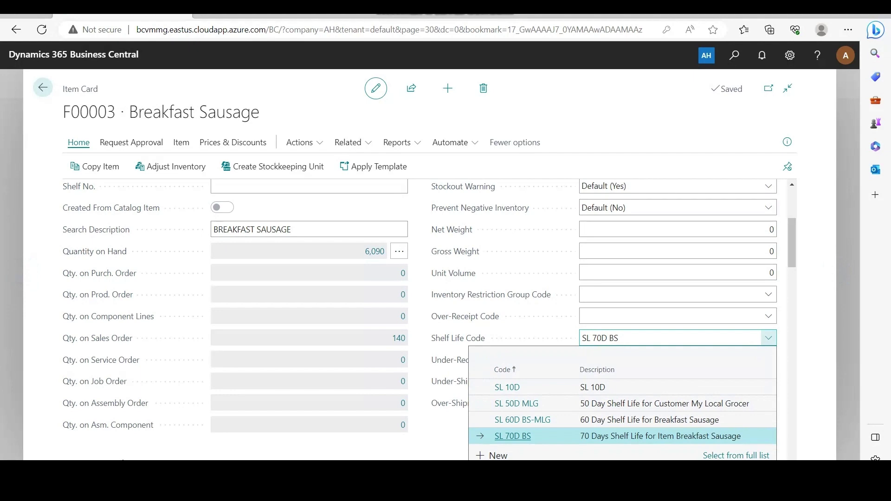
key("Escape")
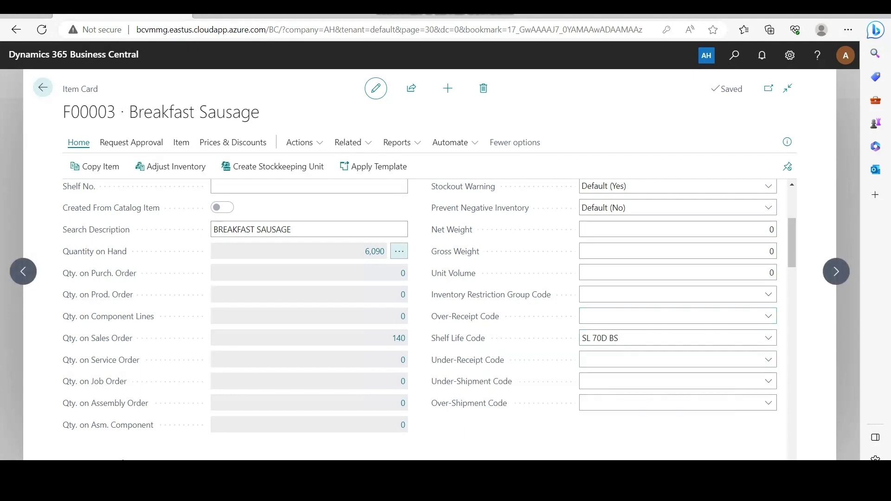
key("Escape")
key("Escape")
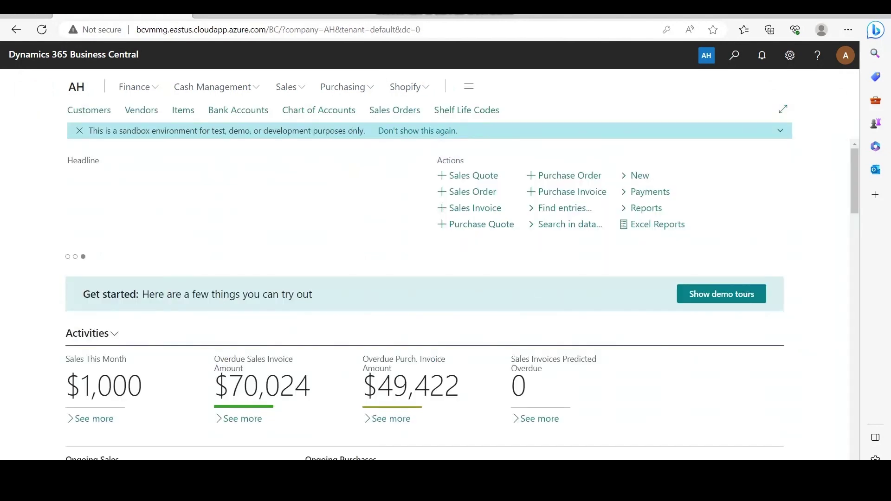
Step: Review the Shelf Life Code choices in the shipping settings of the customer My Local Grocer, then return to the home page
left_click(89, 110)
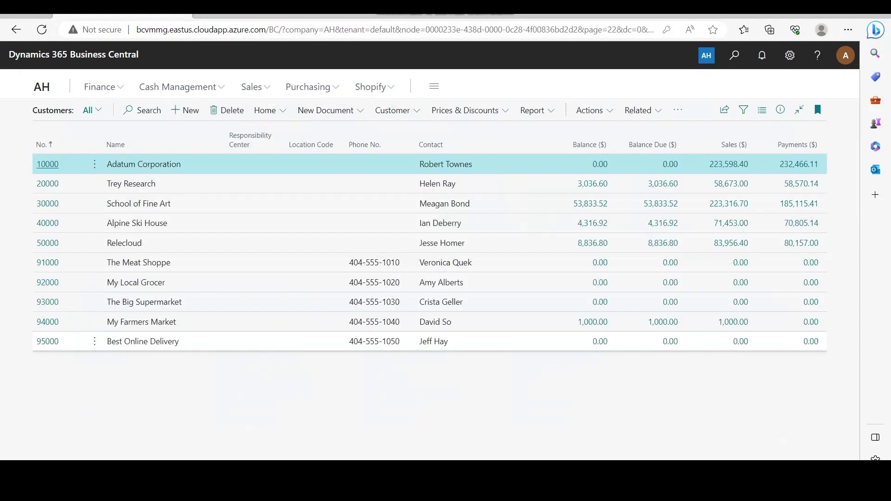
left_click(47, 283)
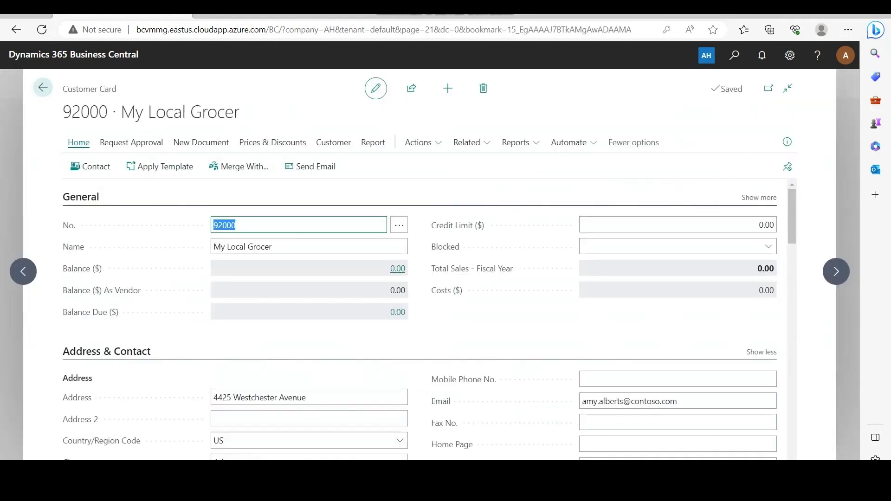
scroll(429, 321, "down", 8)
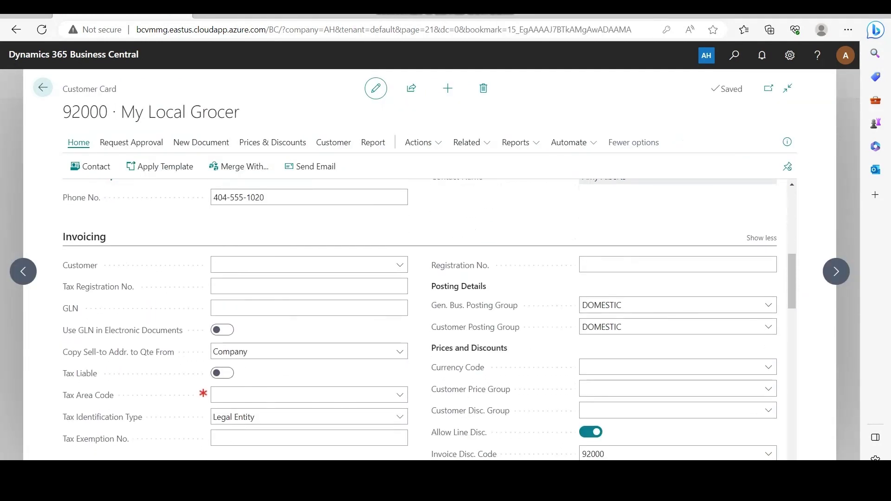
scroll(429, 320, "down", 10)
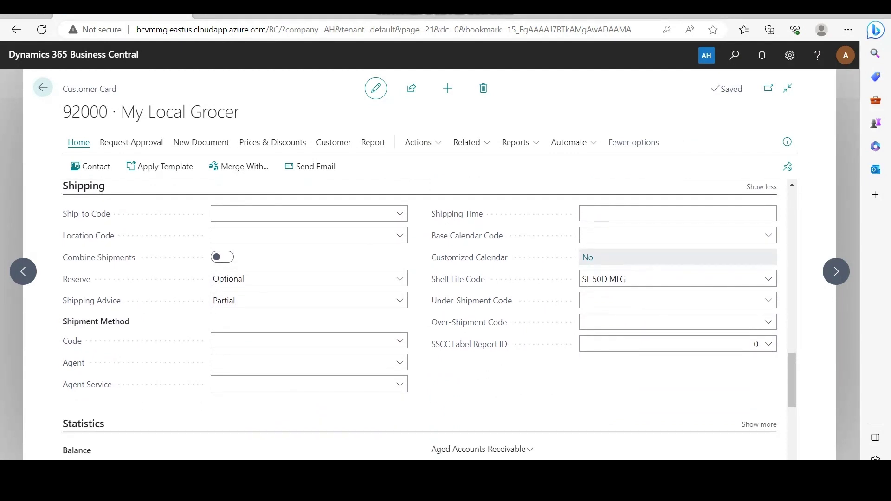
mouse_move(457, 279)
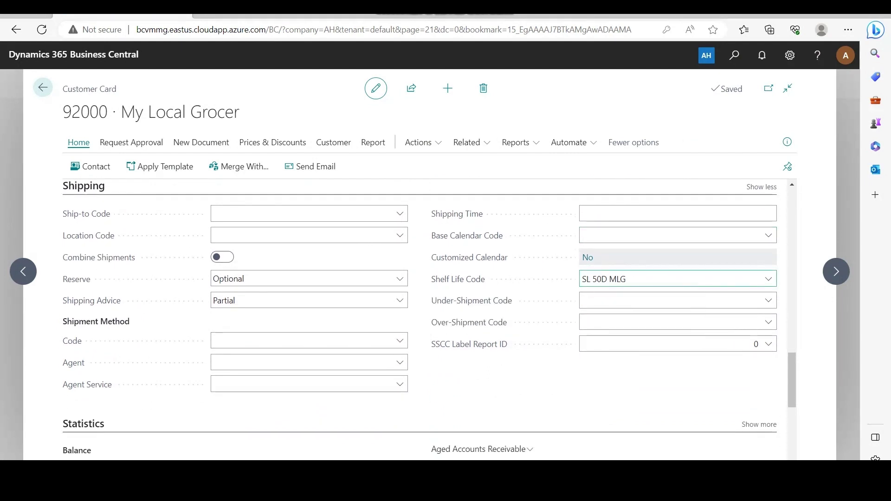
left_click(768, 279)
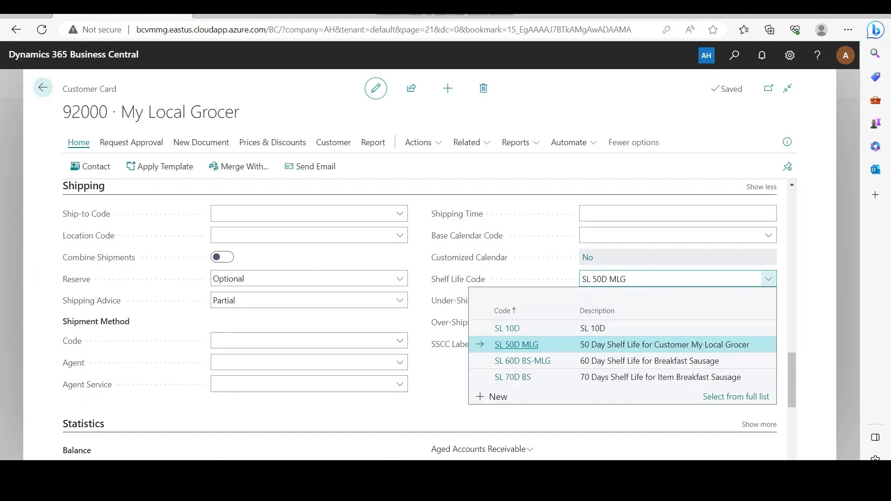
left_click(43, 88)
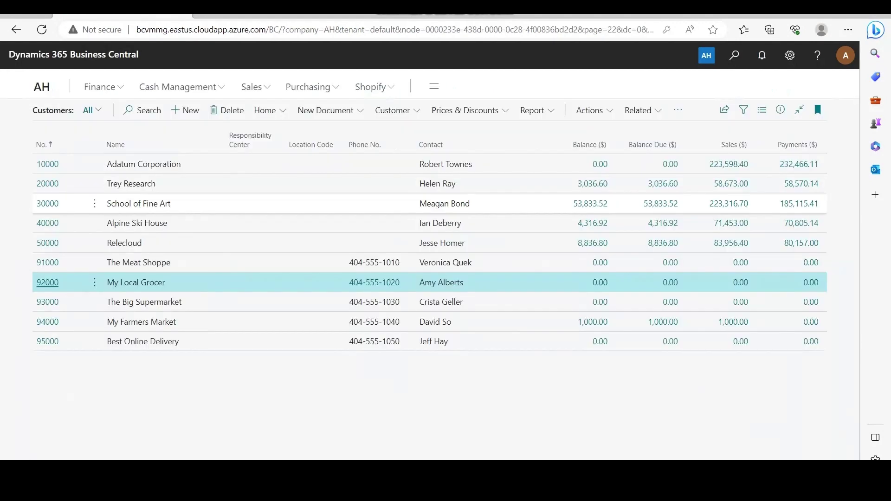
left_click(42, 86)
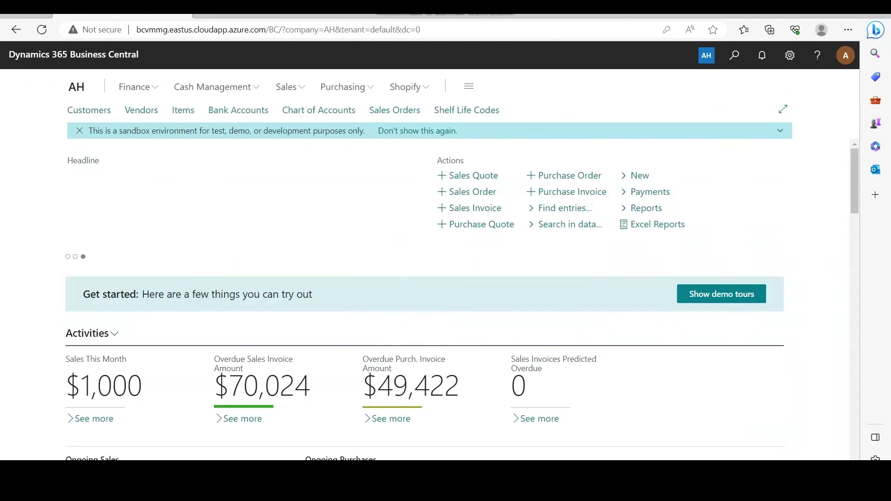
Step: Open the customer-specific shelf life codes for item F00003 Breakfast Sausage
left_click(182, 110)
scroll(260, 299, "down", 2)
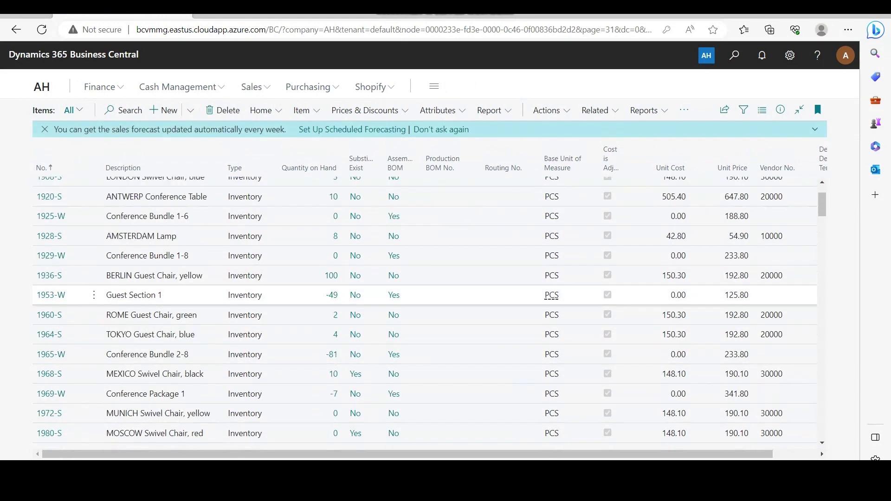
scroll(260, 325, "down", 4)
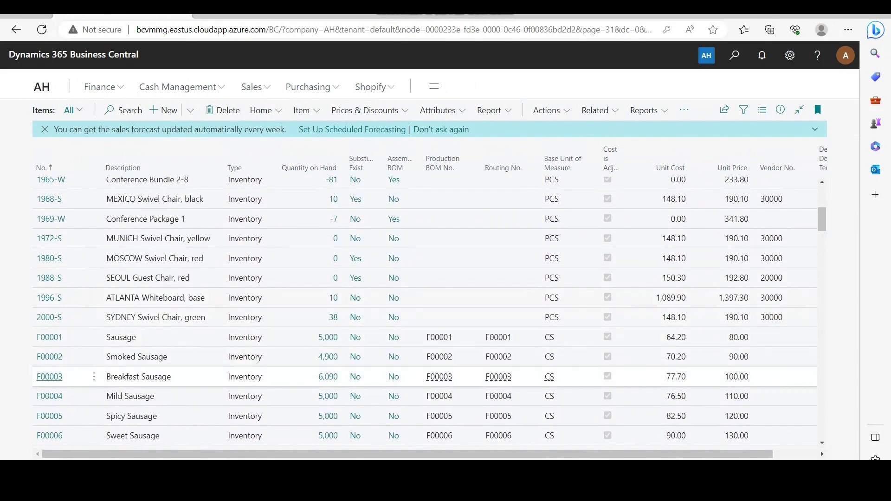
left_click(49, 376)
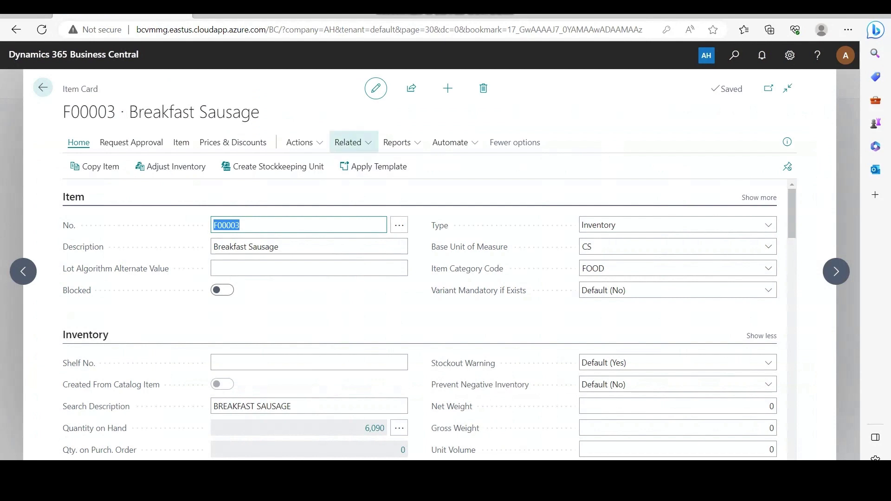
left_click(348, 142)
mouse_move(366, 252)
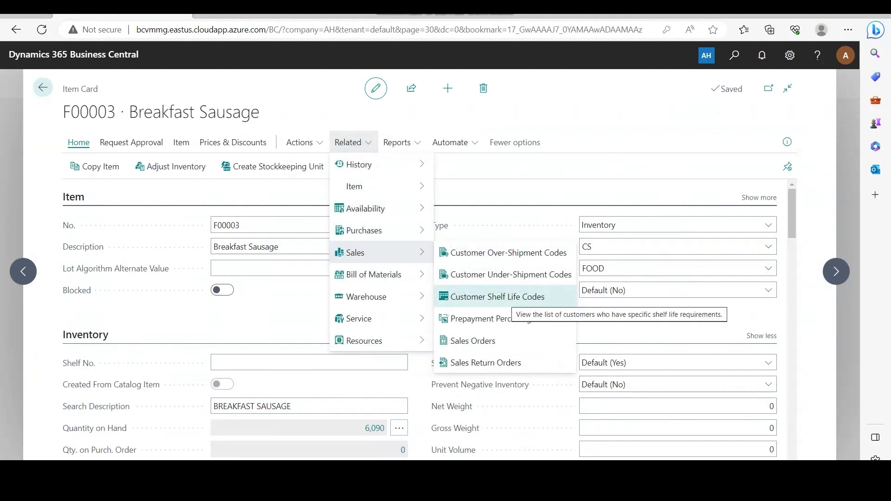
left_click(497, 297)
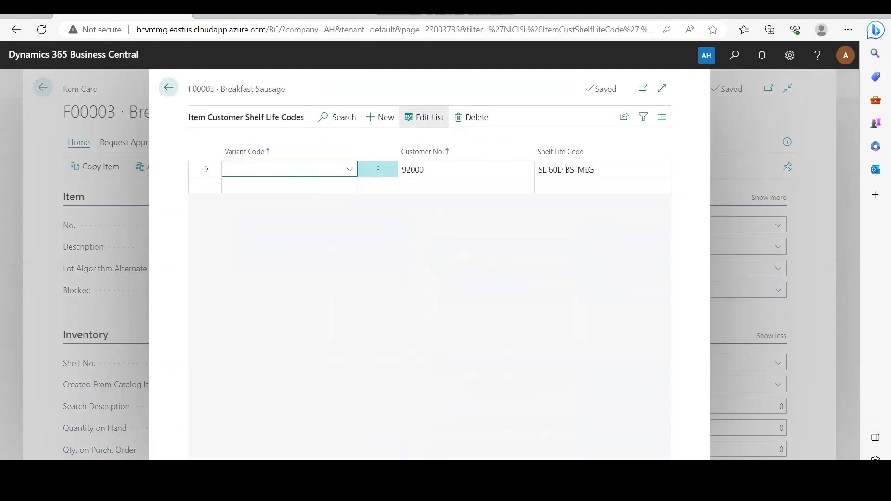
Step: Review the customer and shelf life code choices for the Breakfast Sausage item-customer entry without changing them
key("Tab")
key("alt+Down")
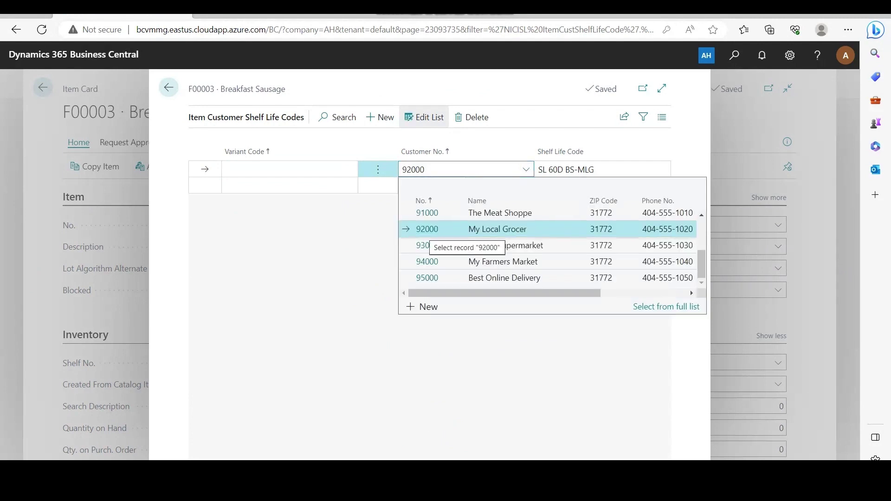
left_click(287, 89)
left_click_drag(286, 89, 219, 89)
left_click(220, 89)
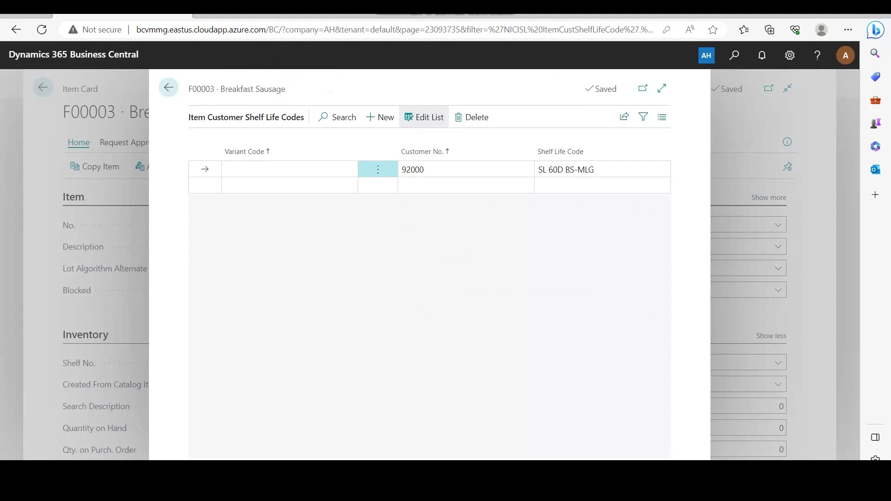
left_click(603, 169)
left_click(662, 169)
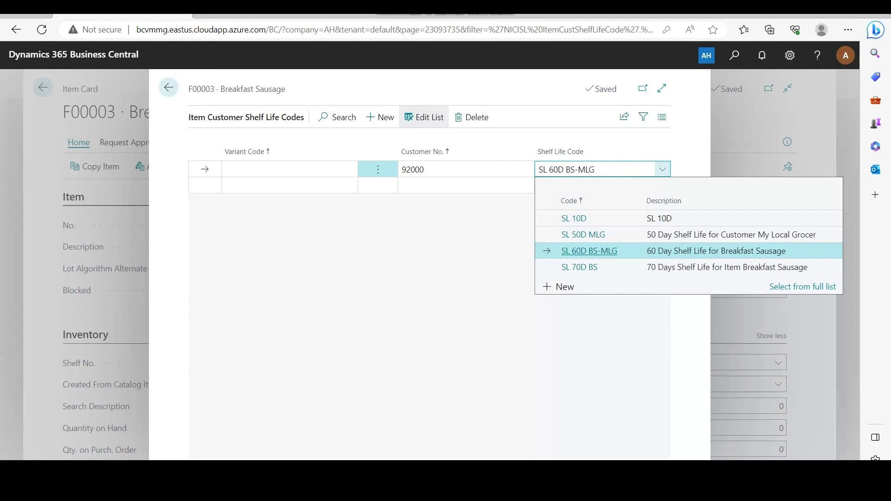
left_click(474, 260)
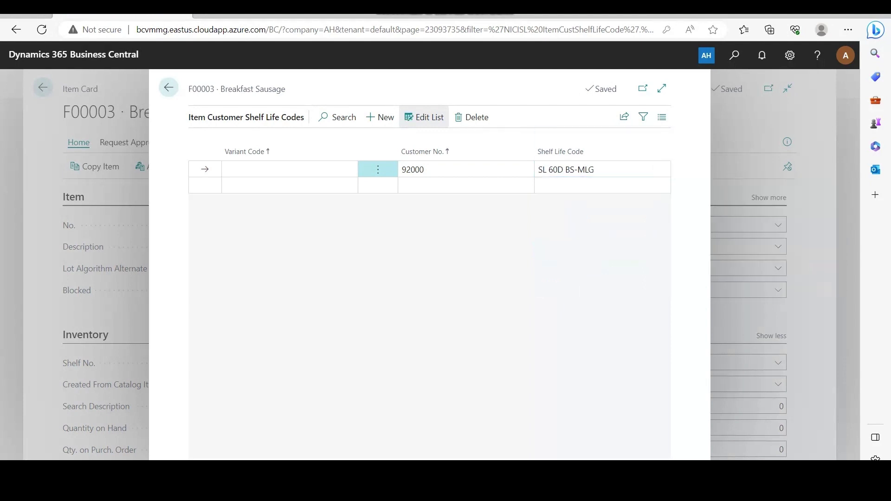
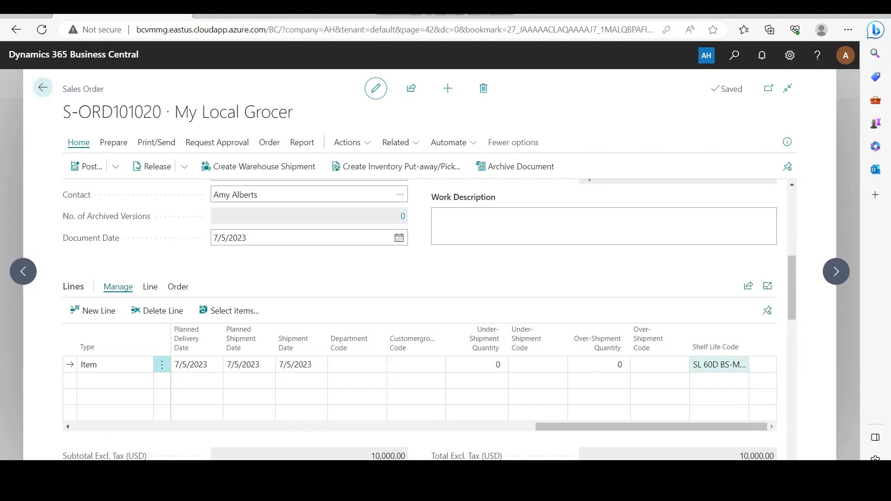
Step: Assign lot LOT0003 to the Breakfast Sausage line of My Local Grocer's sales order in its item tracking lines
left_click_drag(714, 427, 342, 426)
left_click(385, 365)
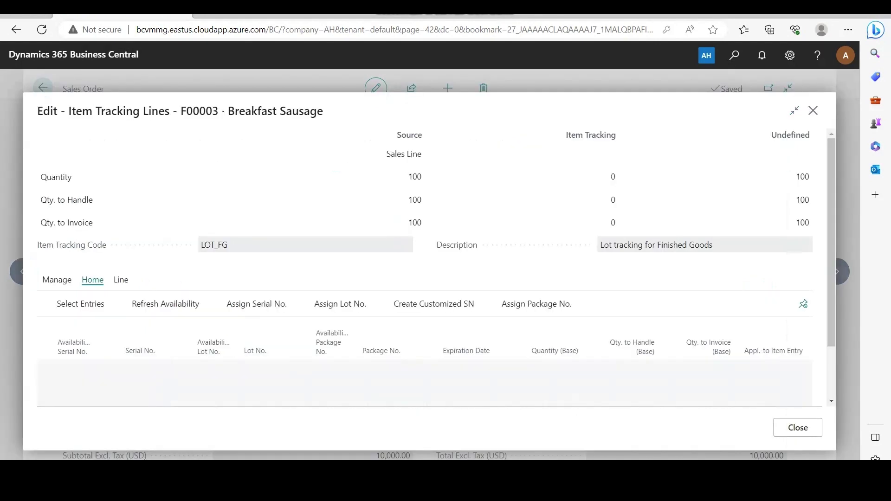
left_click(277, 367)
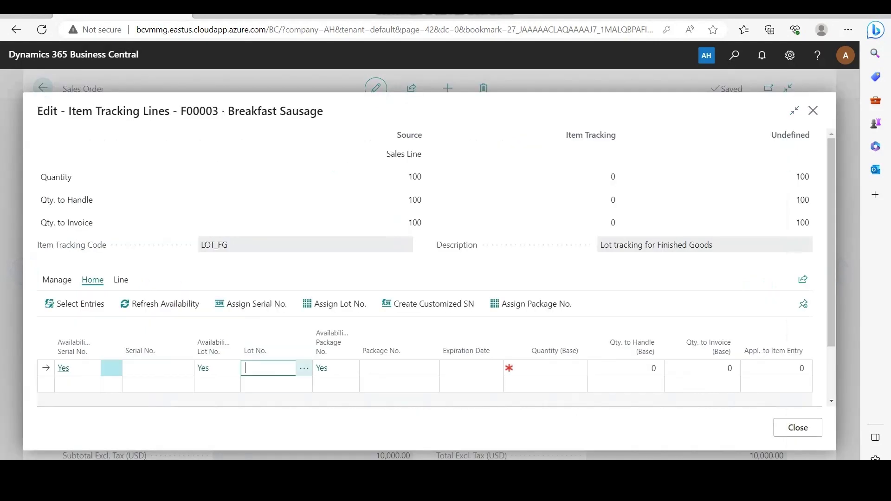
left_click(304, 368)
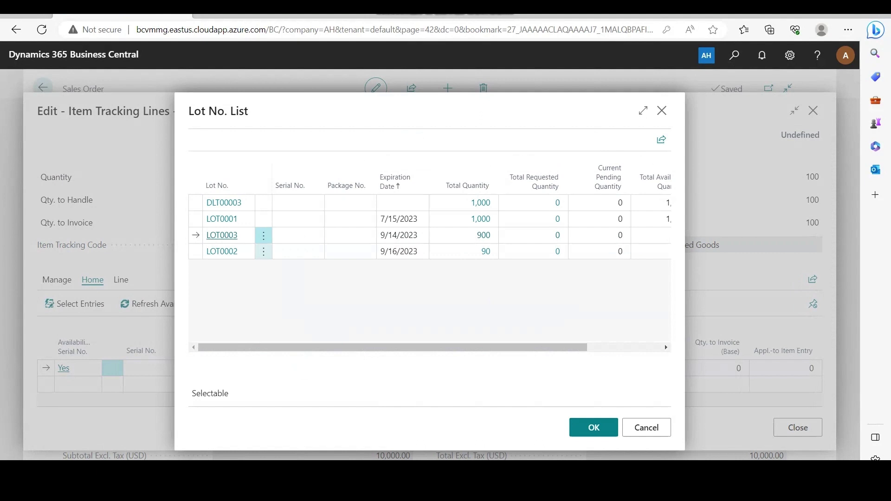
key("Return")
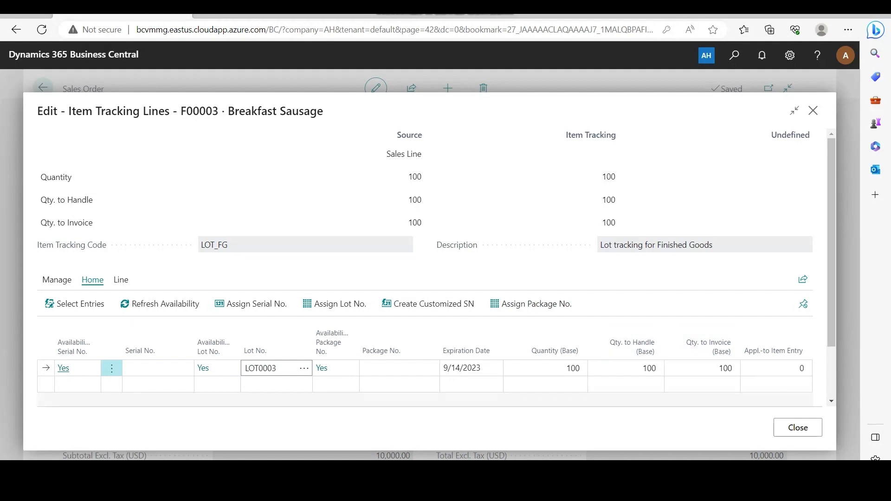
left_click(798, 427)
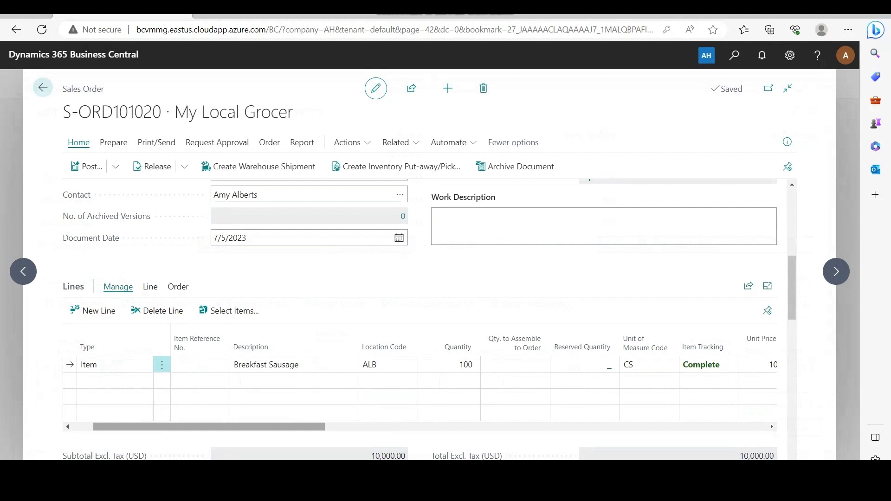
Step: Set the planned delivery date of the Breakfast Sausage sales line to 9/1/2023
scroll(435, 383, "right", 10)
scroll(419, 384, "right", 5)
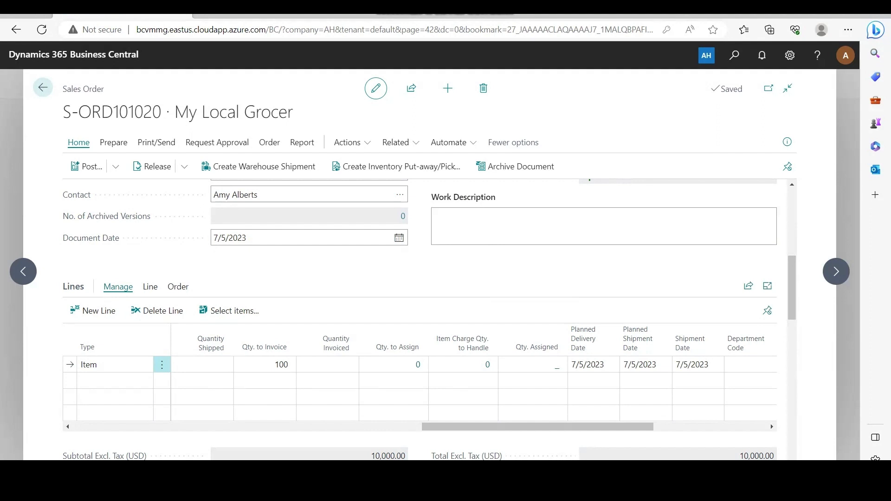
left_click(587, 365)
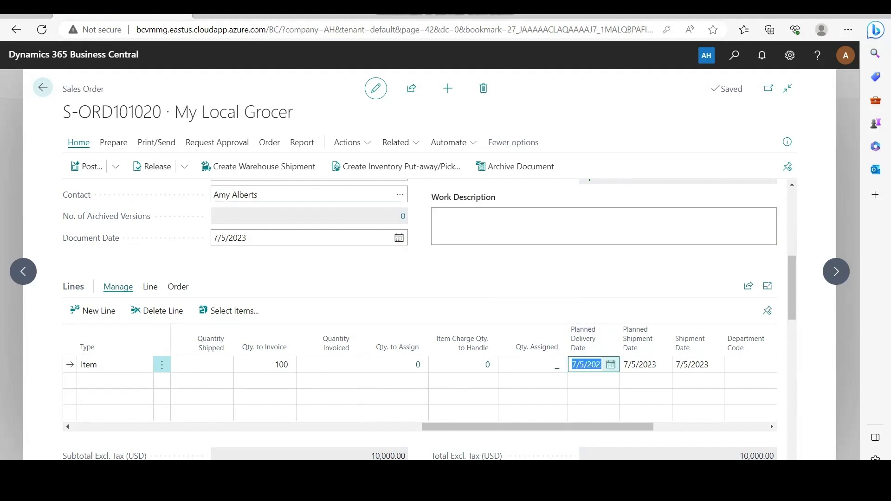
left_click(611, 365)
left_click(688, 237)
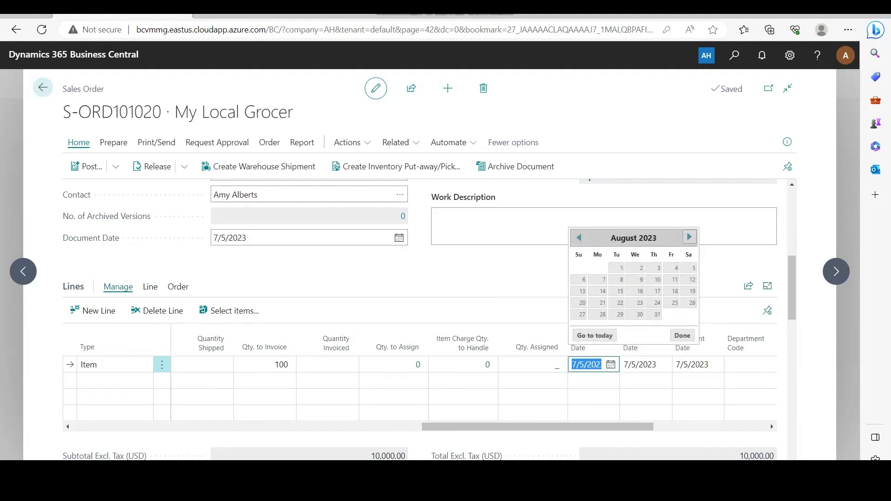
left_click(688, 237)
left_click(676, 268)
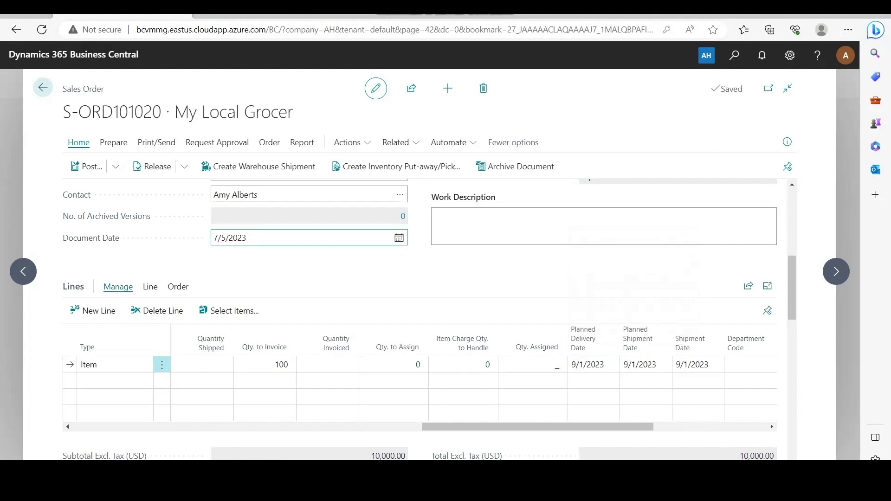
Step: Try to post the sales order with the Ship option, then return to the order
left_click(87, 166)
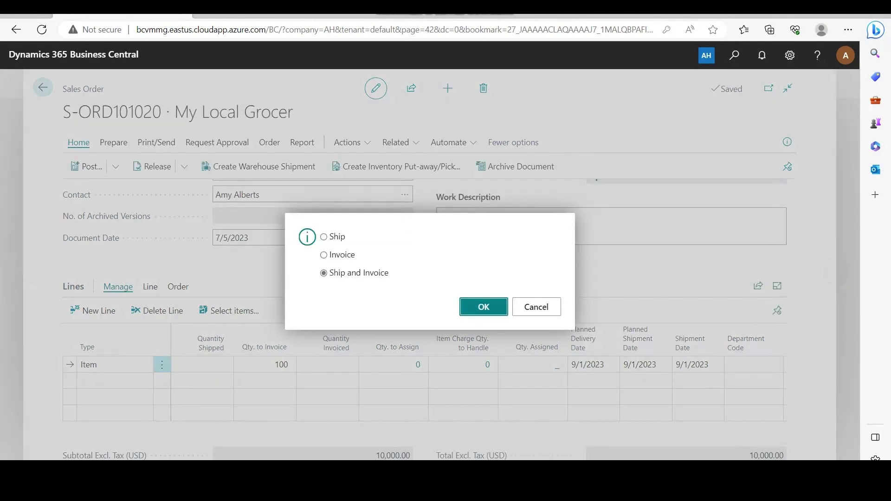
left_click(324, 236)
left_click(484, 307)
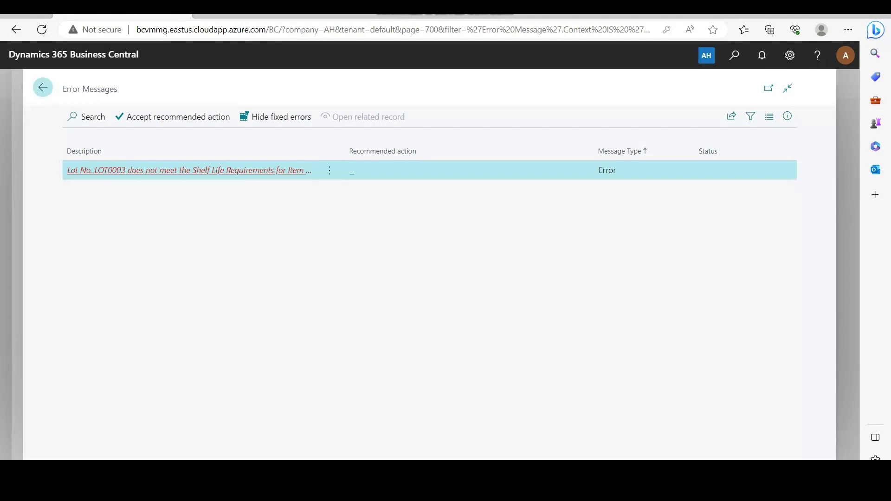
left_click(42, 87)
Step: Check the sales line's shelf life code, then set its planned delivery date to 7/8/2023
left_click_drag(513, 426, 583, 426)
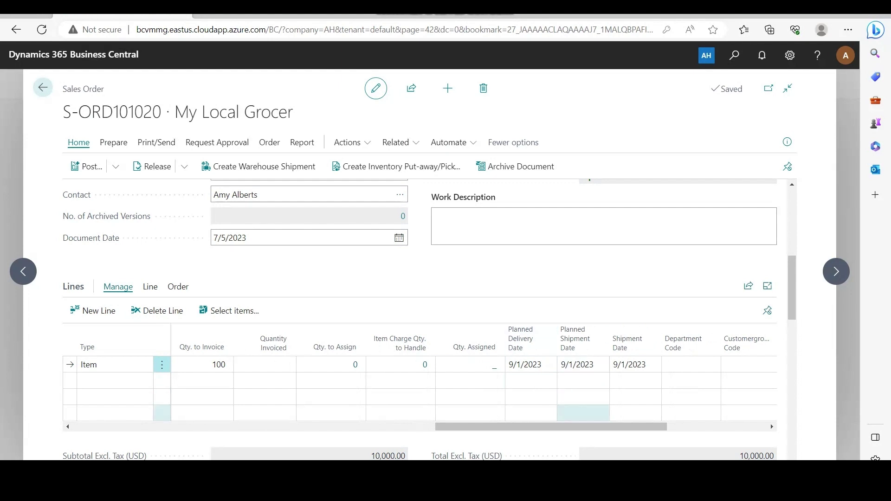
left_click_drag(588, 426, 705, 426)
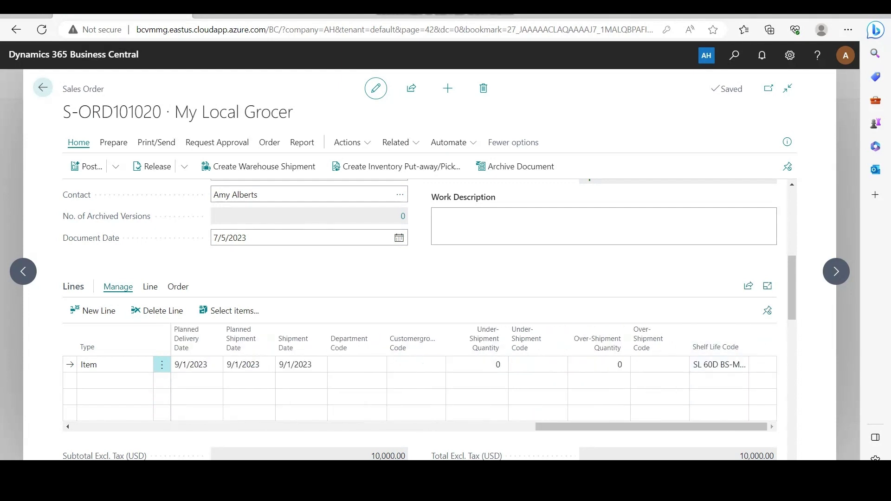
left_click_drag(612, 426, 554, 426)
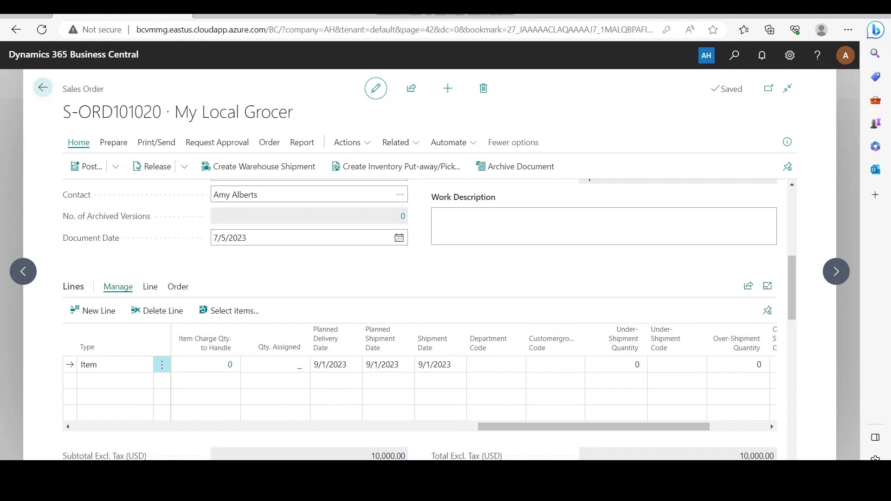
left_click(331, 365)
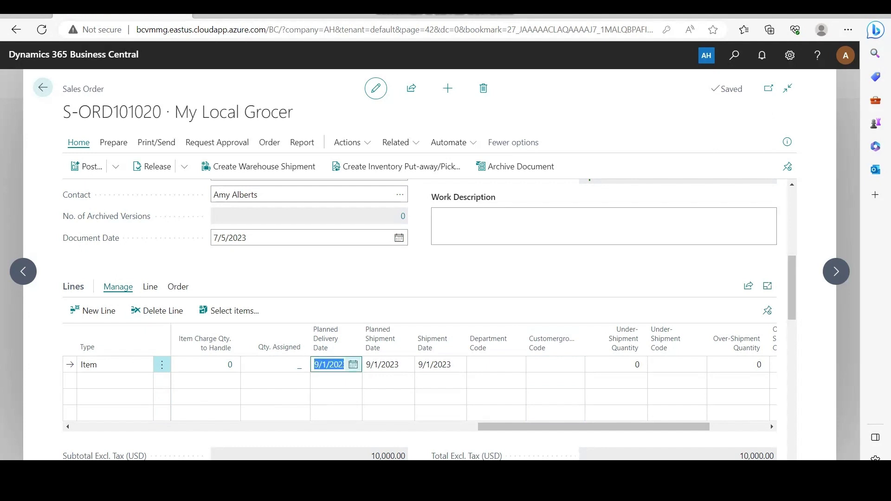
left_click(353, 365)
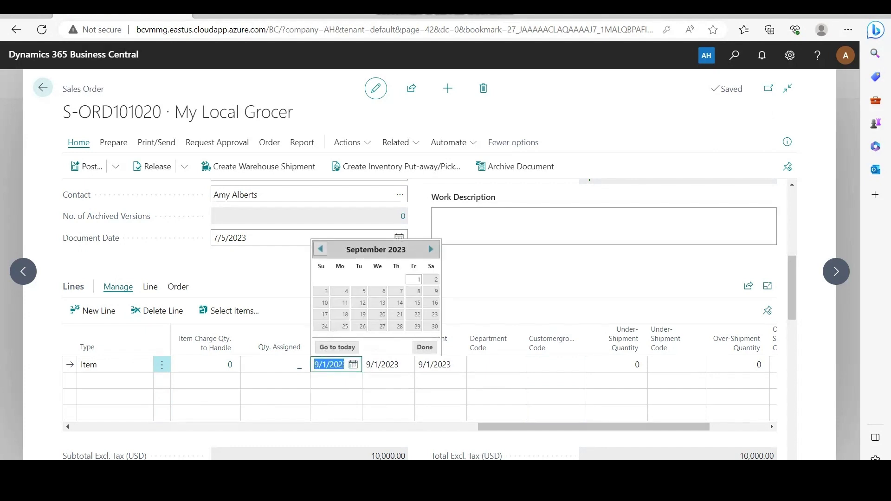
left_click(321, 249)
left_click(320, 249)
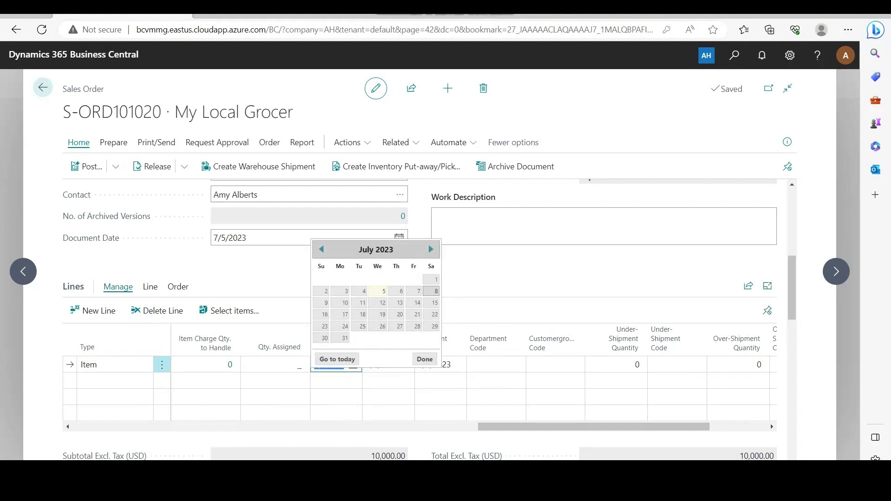
left_click(431, 291)
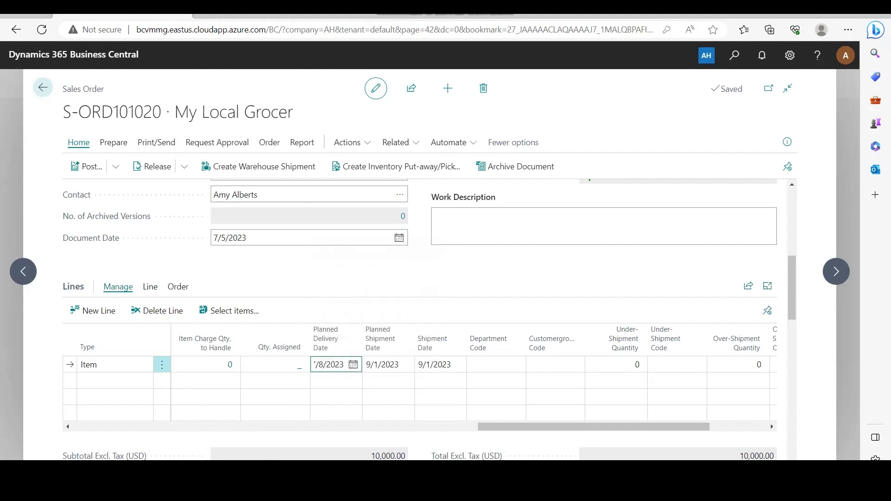
Step: Post the shipment of My Local Grocer's sales order with the Ship option
left_click_drag(593, 426, 652, 426)
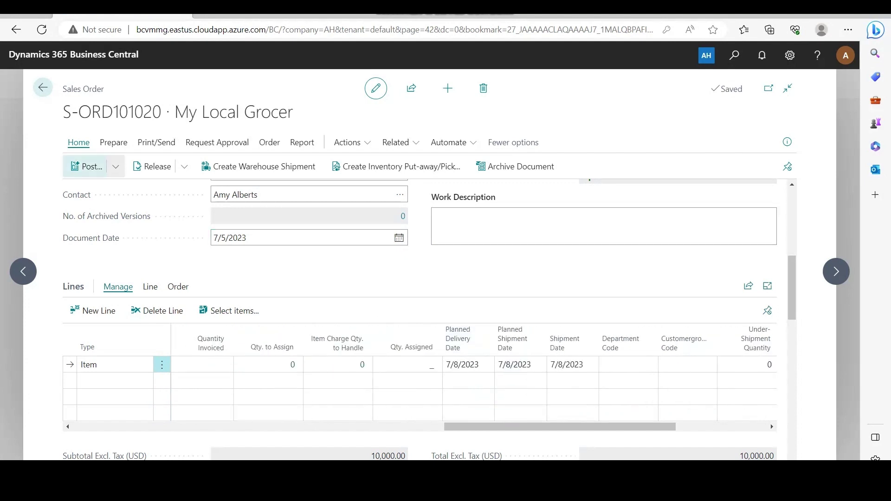
left_click(87, 166)
left_click(324, 238)
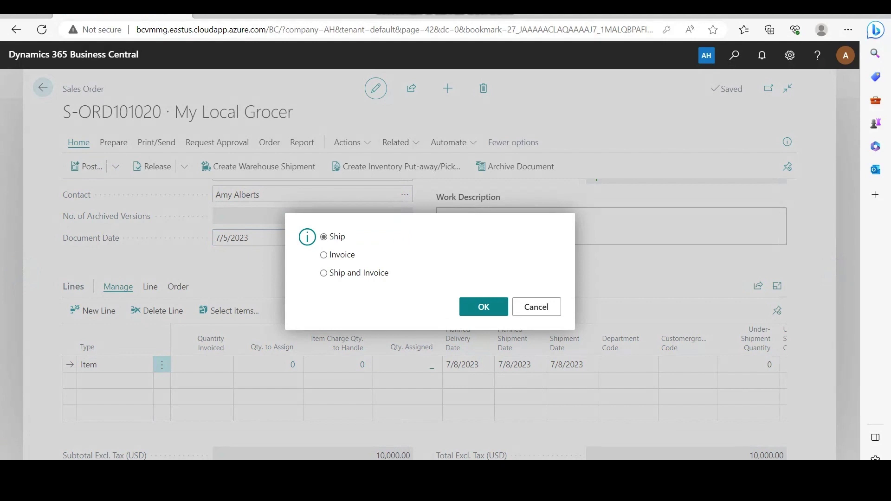
key("Return")
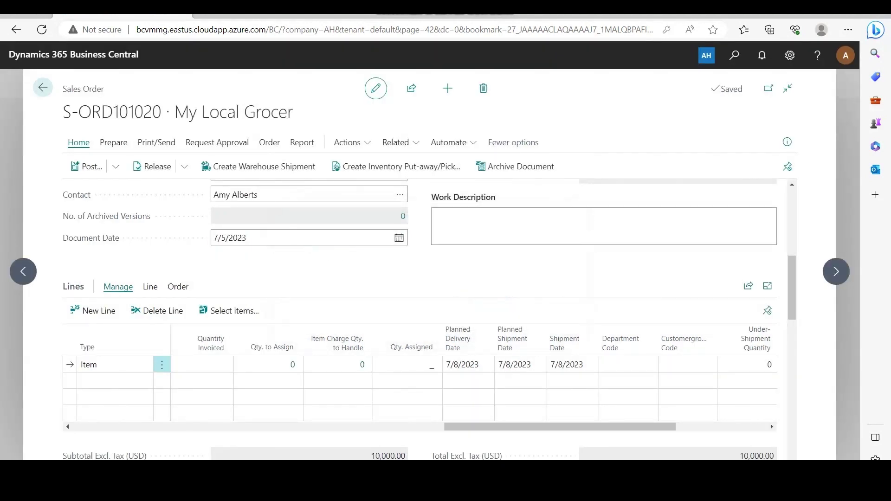
Step: Post the shipped sales order with the Invoice option and open the posted invoice
left_click(116, 166)
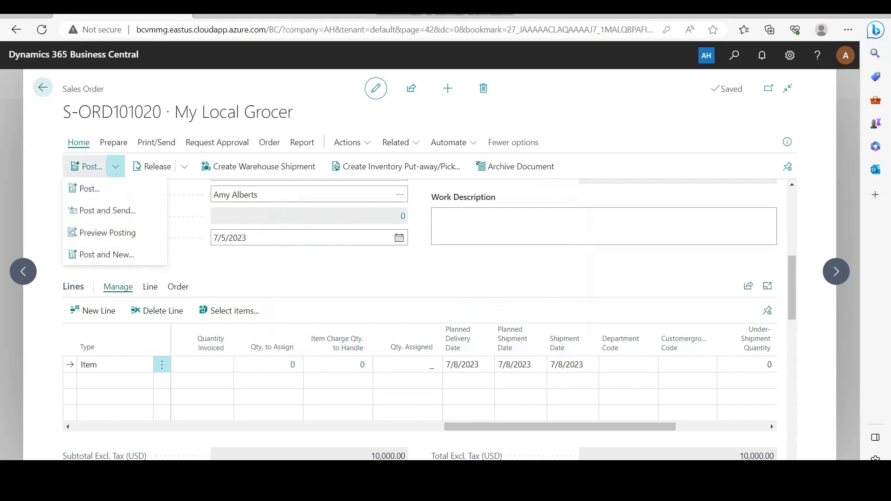
left_click(92, 189)
left_click(324, 254)
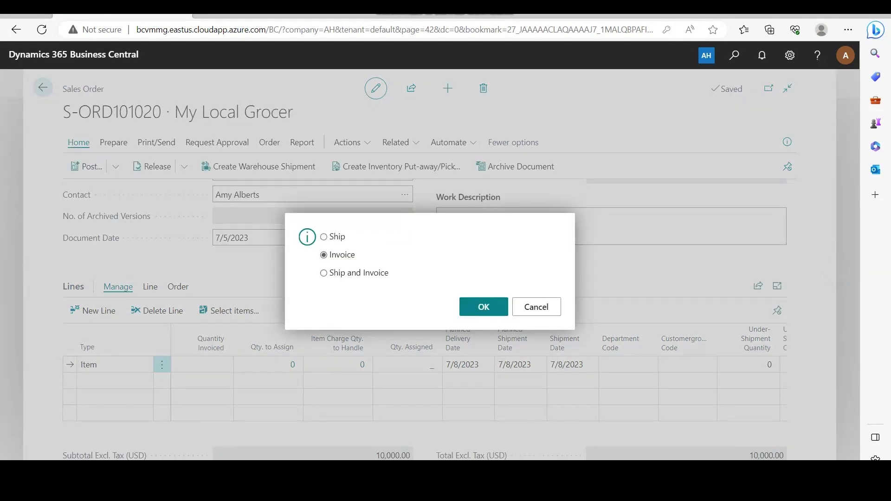
left_click(483, 306)
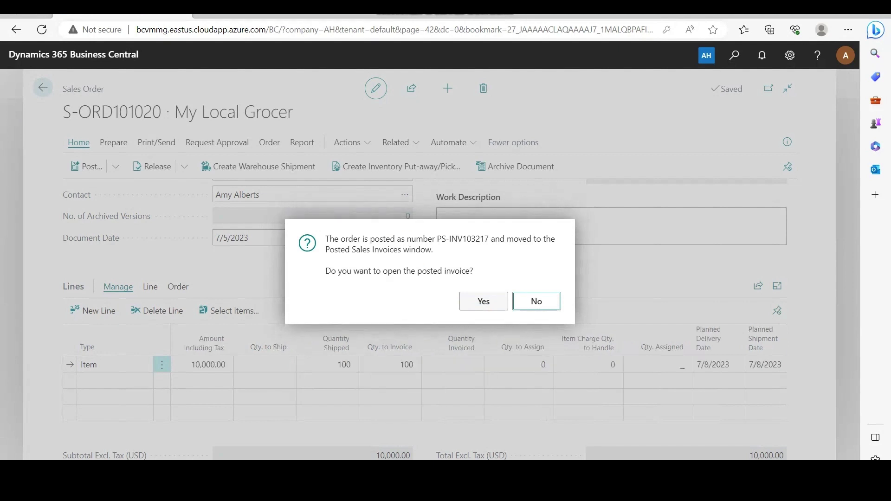
left_click(484, 302)
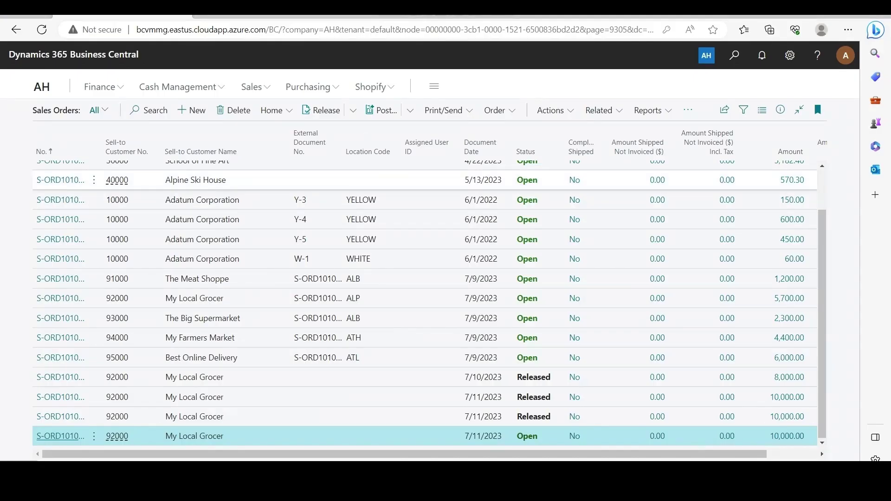
Step: Open My Local Grocer's open sales order dated 7/11/2023 and examine the Breakfast Sausage line's dates and shelf life code
left_click(61, 435)
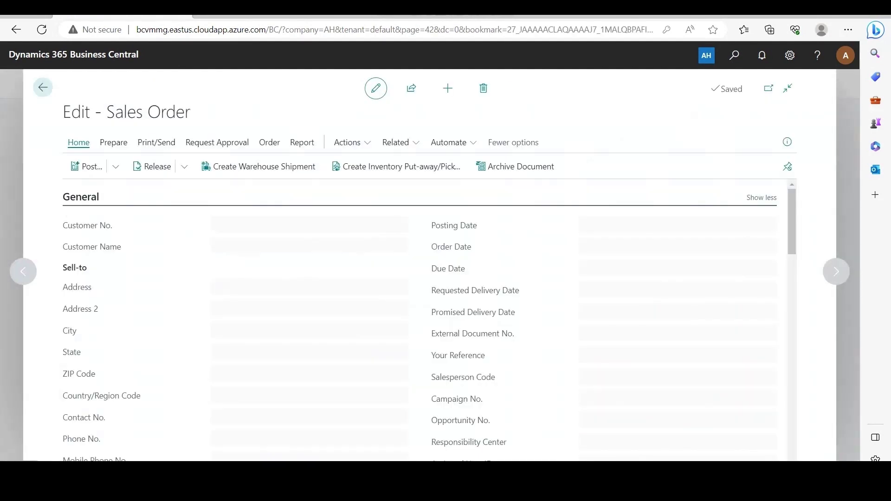
scroll(419, 320, "down", 6)
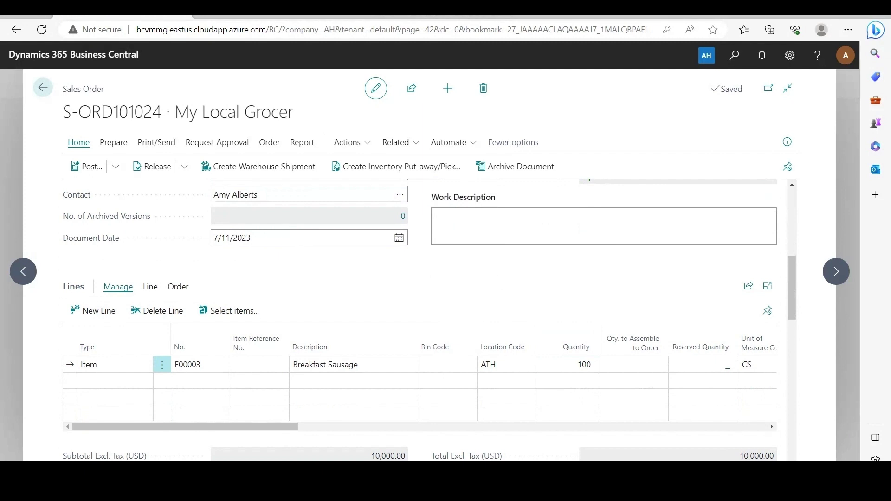
left_click_drag(260, 426, 729, 426)
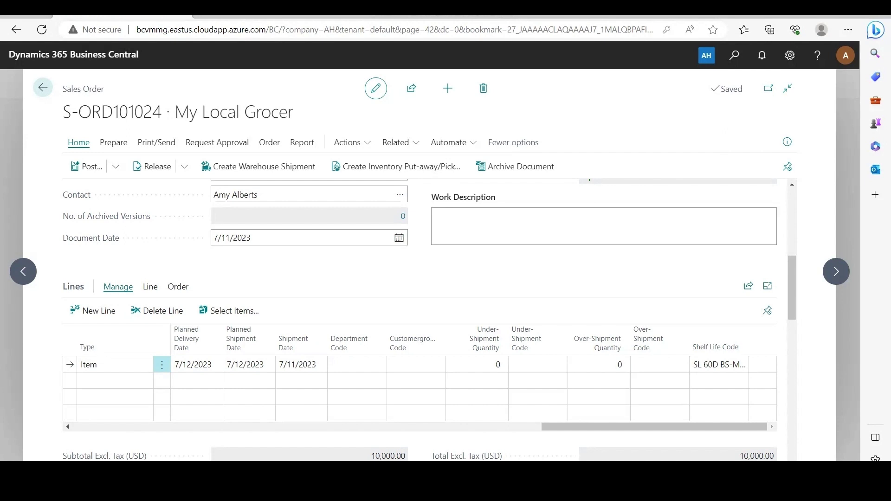
scroll(418, 371, "left", 5)
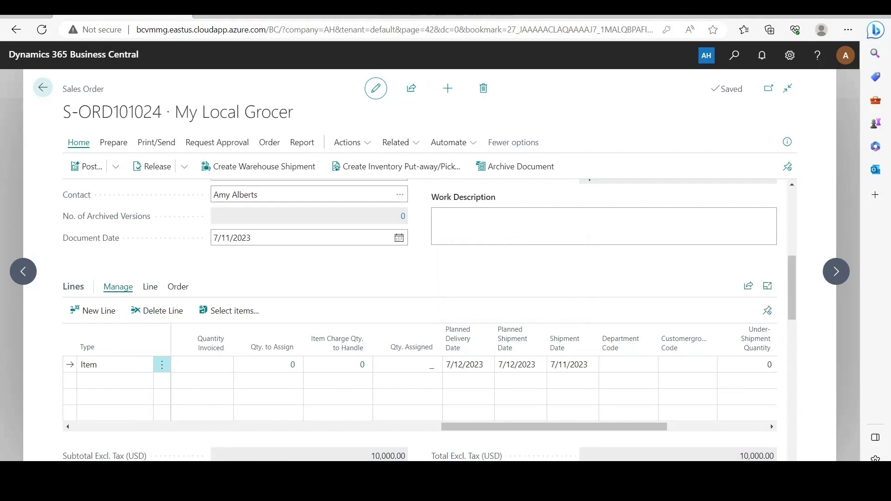
Step: Check the pick and post calculation date settings in Inventory Shelf Life Setup, then return to the sales order
key("alt+q")
type("inv shelf li")
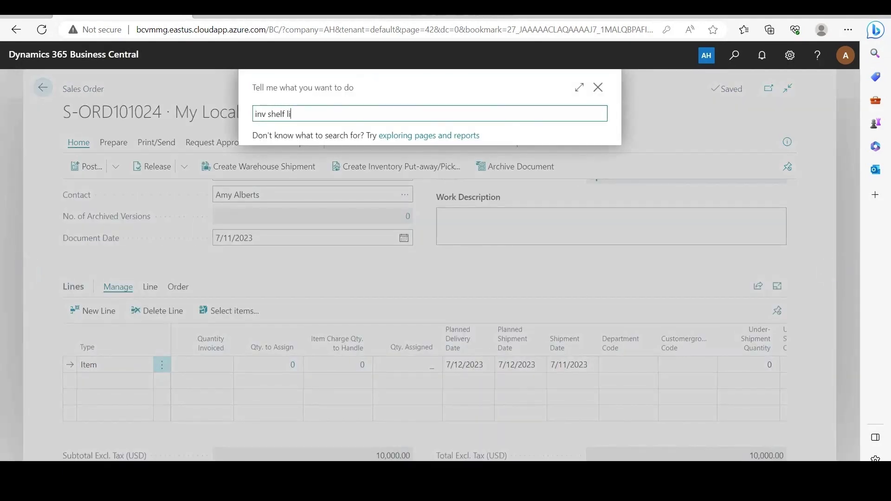
type("fe")
key("Return")
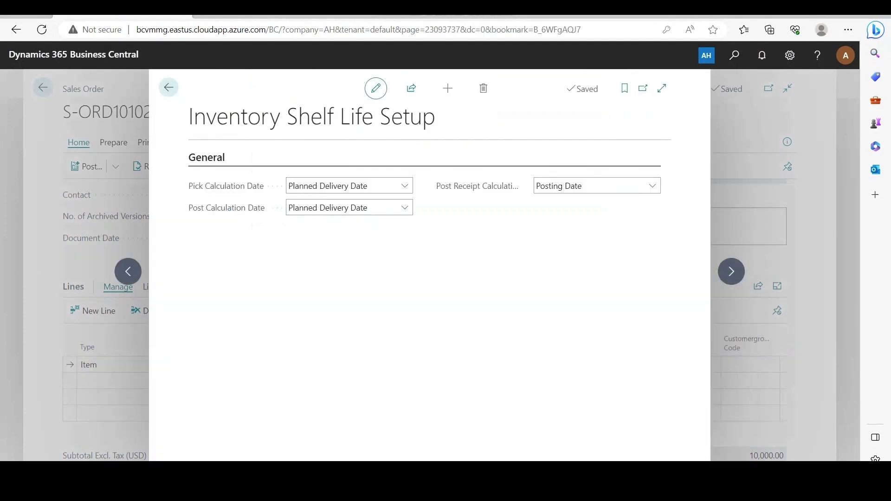
mouse_move(226, 186)
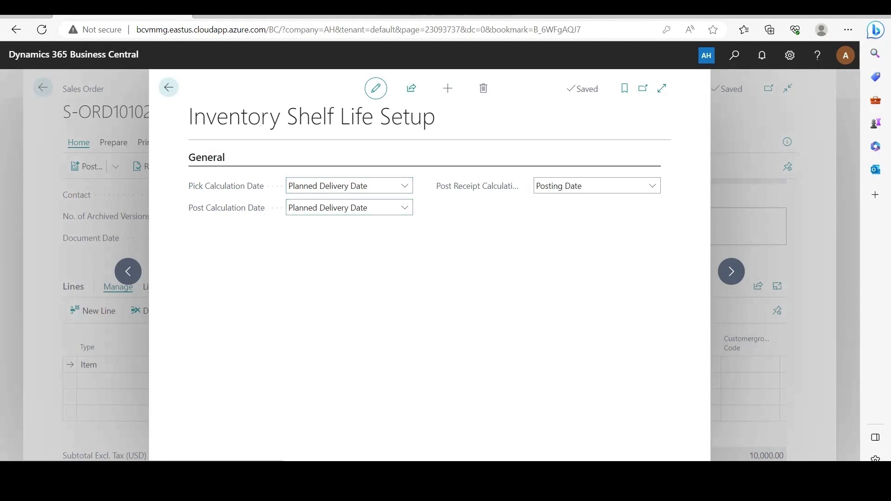
key("Escape")
Step: Set the planned delivery date on the Breakfast Sausage sales line to 9/1/2023
key("F2")
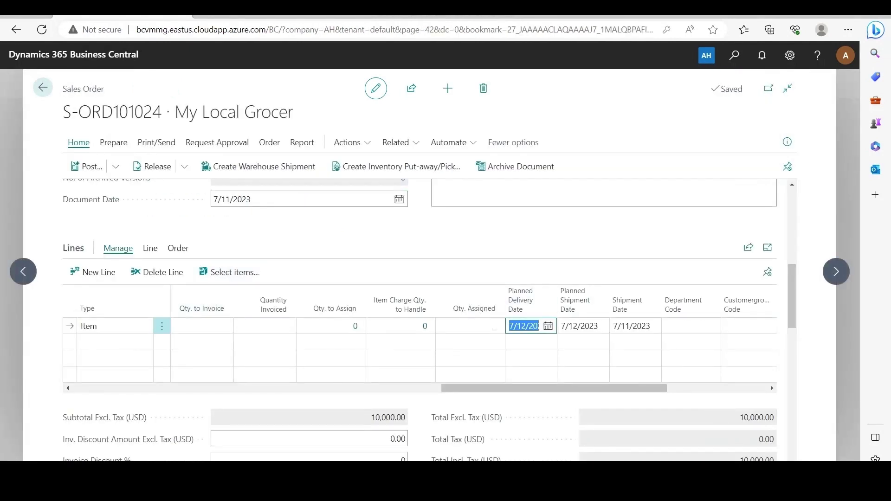
key("alt+Down")
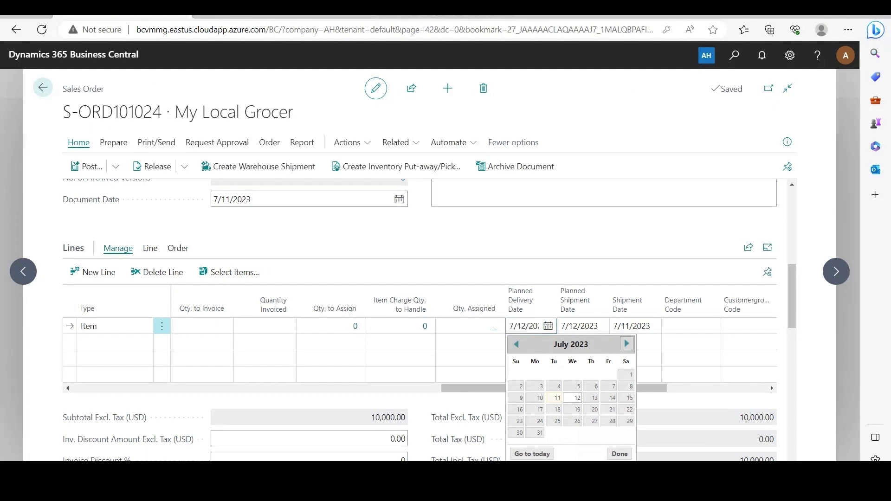
key("Page_Down")
key("Page_Down")
key("Return")
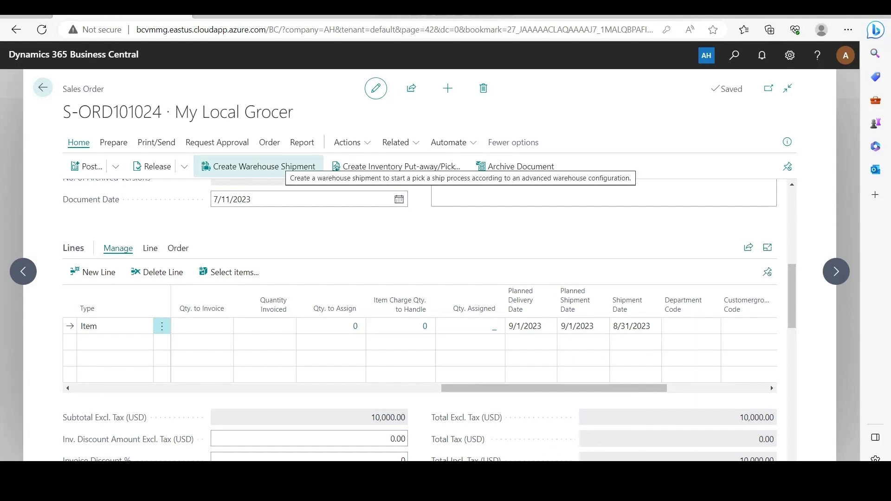
Step: Create a warehouse shipment from the sales order and run Create Pick on it with the default options
left_click(258, 166)
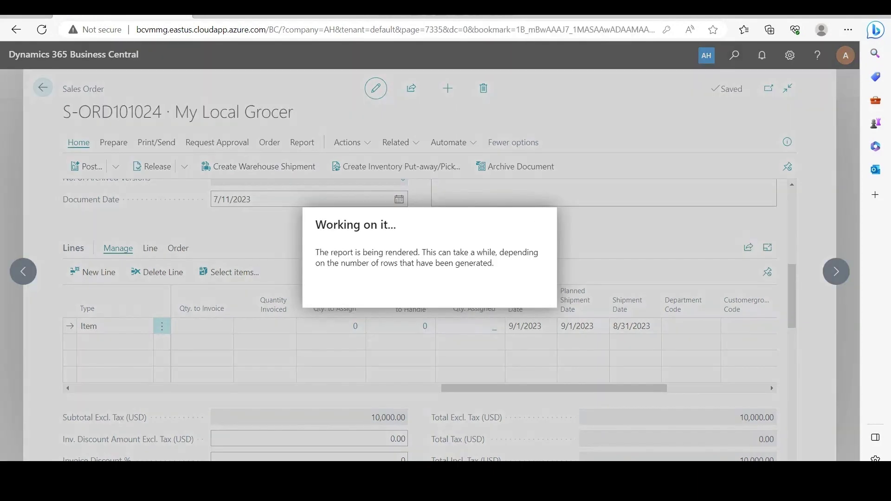
key("Return")
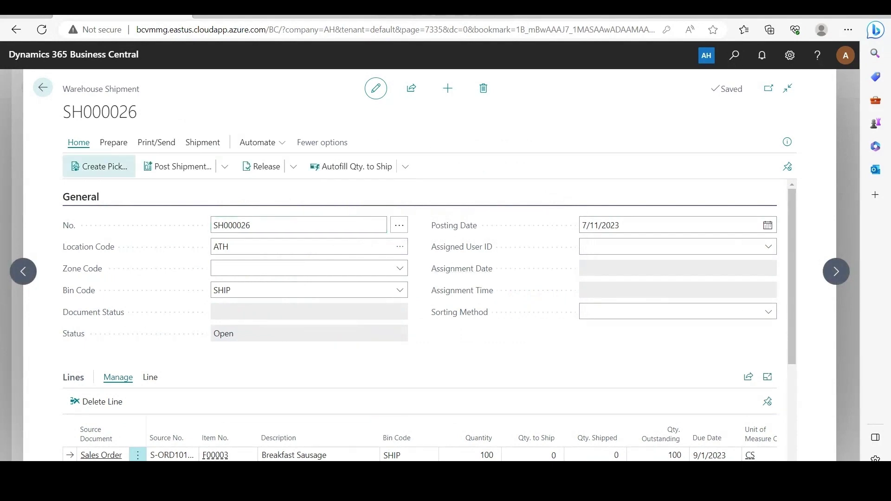
left_click(98, 166)
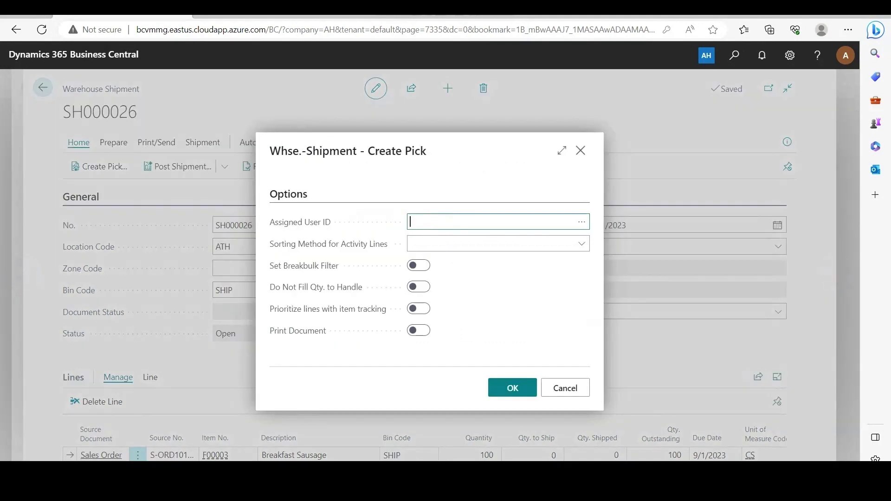
key("Return")
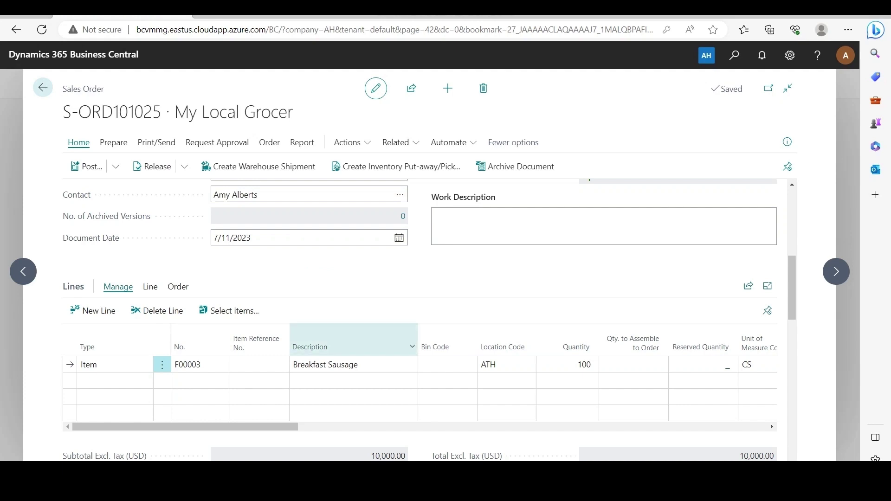
Step: On My Local Grocer's other sales order, set the Breakfast Sausage line's planned delivery date to 7/15/2023
left_click_drag(279, 426, 645, 426)
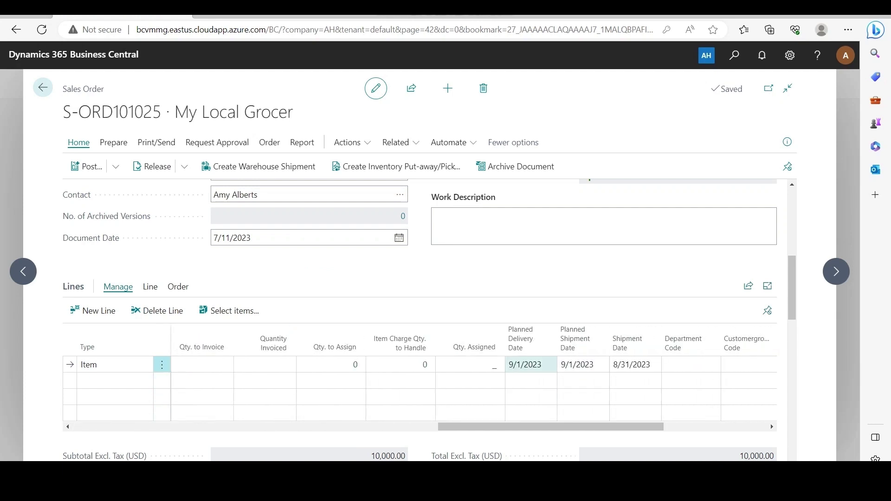
left_click(533, 365)
left_click(548, 365)
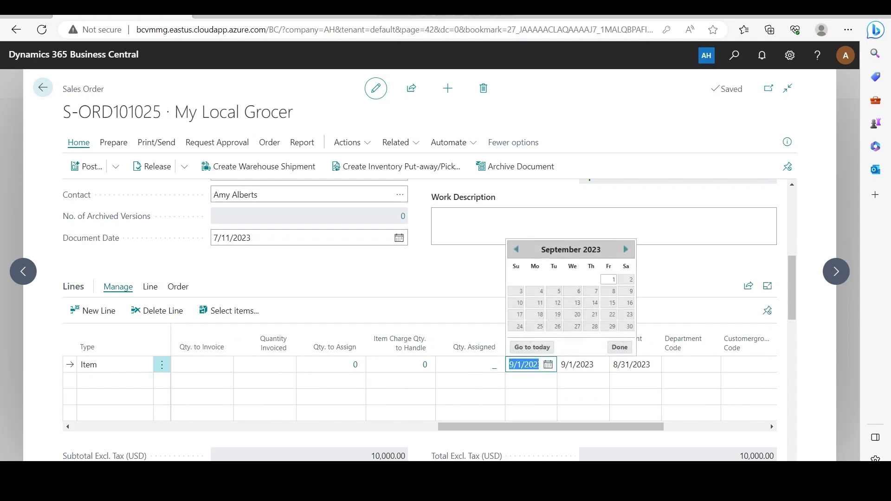
left_click(516, 249)
left_click(515, 249)
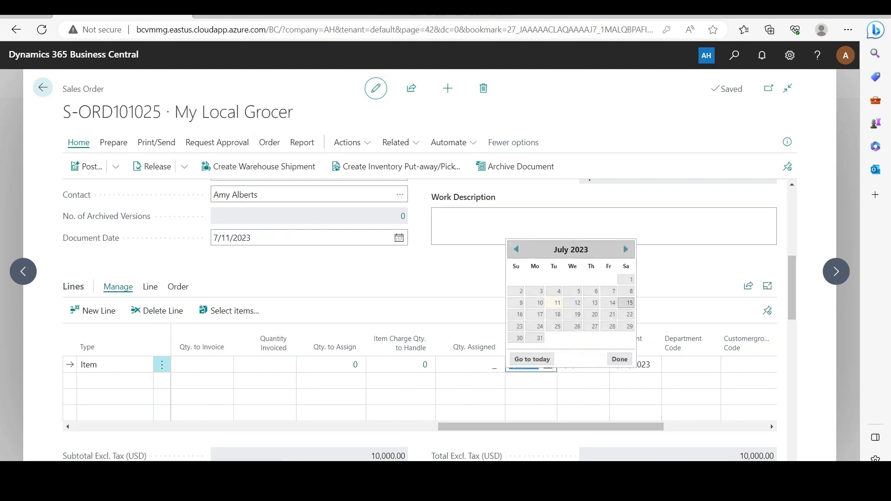
left_click(626, 303)
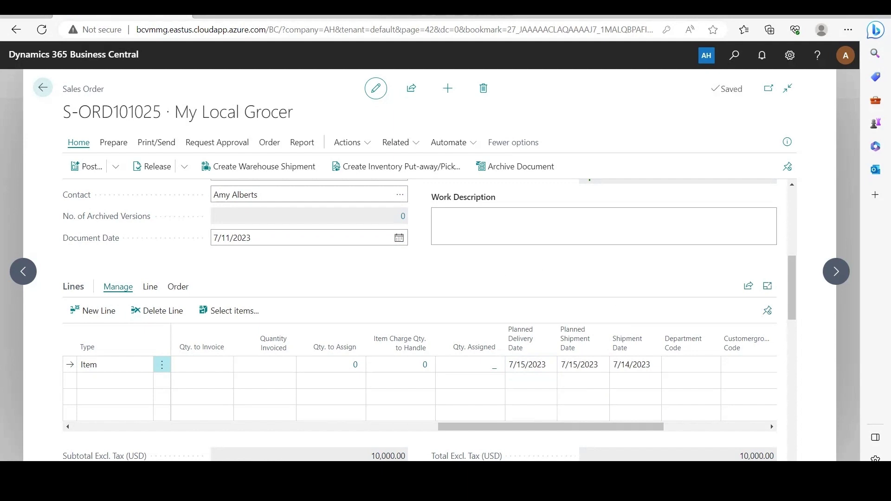
Step: Create a warehouse shipment for the order due 7/15/2023 and generate its pick with the default options
left_click(258, 166)
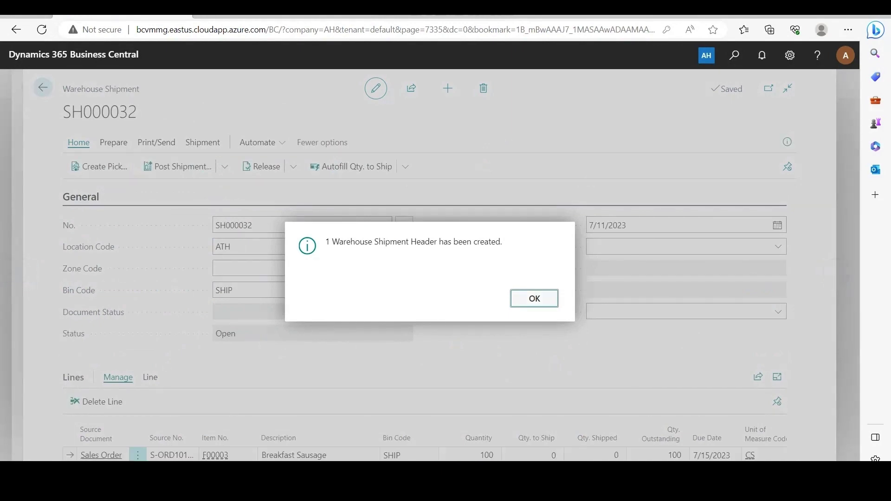
key("Return")
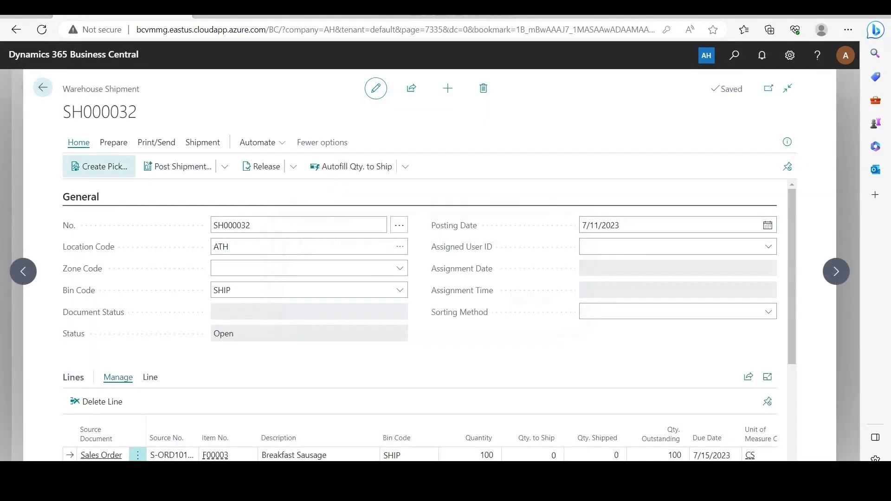
left_click(98, 167)
left_click(512, 387)
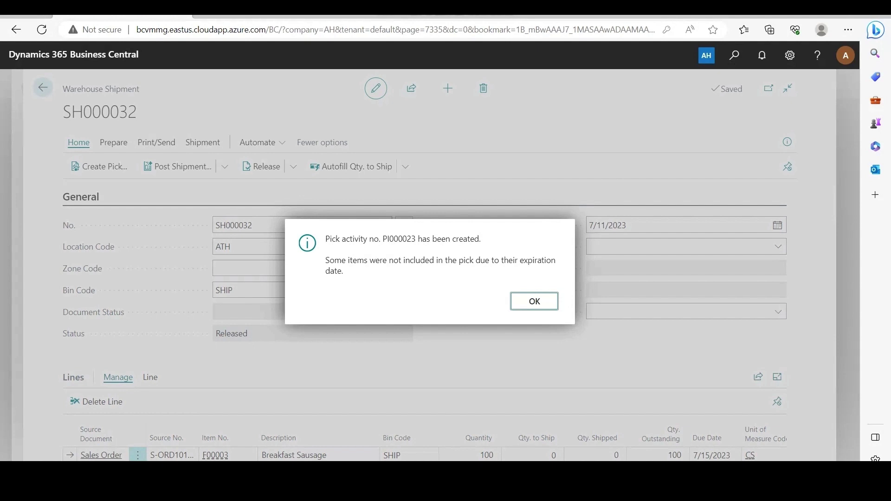
key("Return")
key("Return")
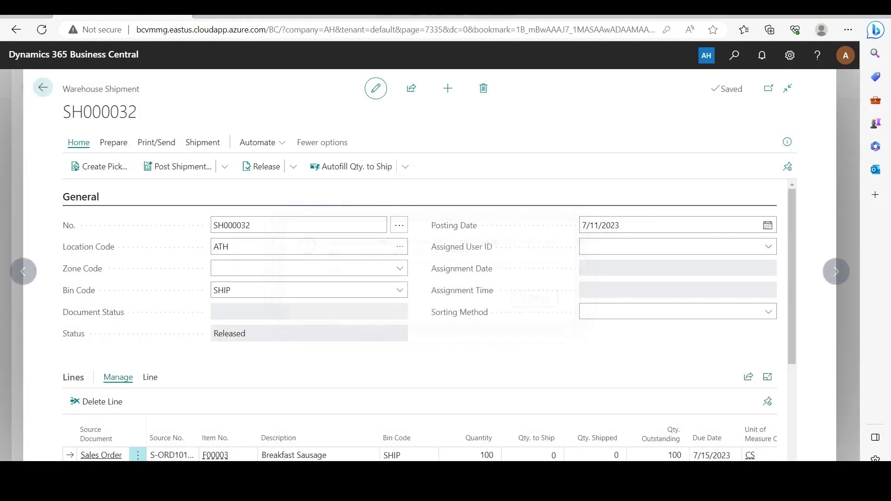
Step: Open the warehouse pick document from the shipment's pick lines
left_click(203, 142)
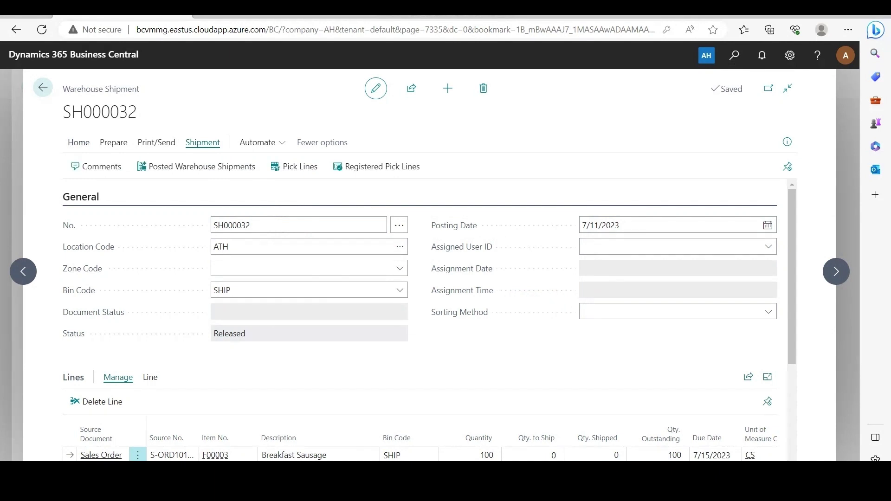
left_click(295, 167)
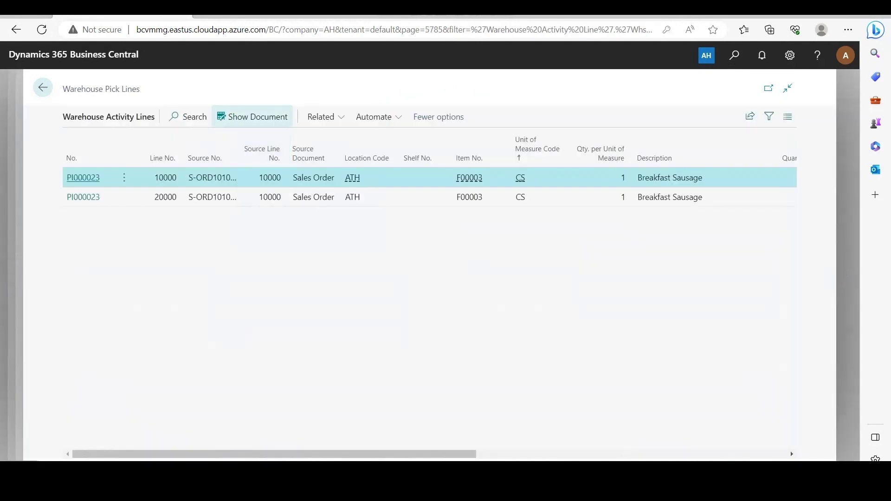
left_click(253, 117)
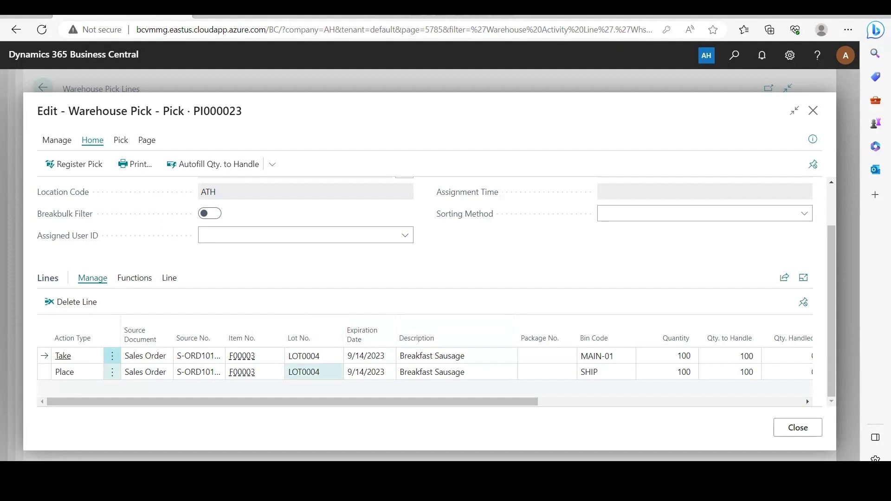
Step: Change the lot on the pick's Take line to LOT0005 and try to register the pick
left_click(314, 356)
left_click(335, 355)
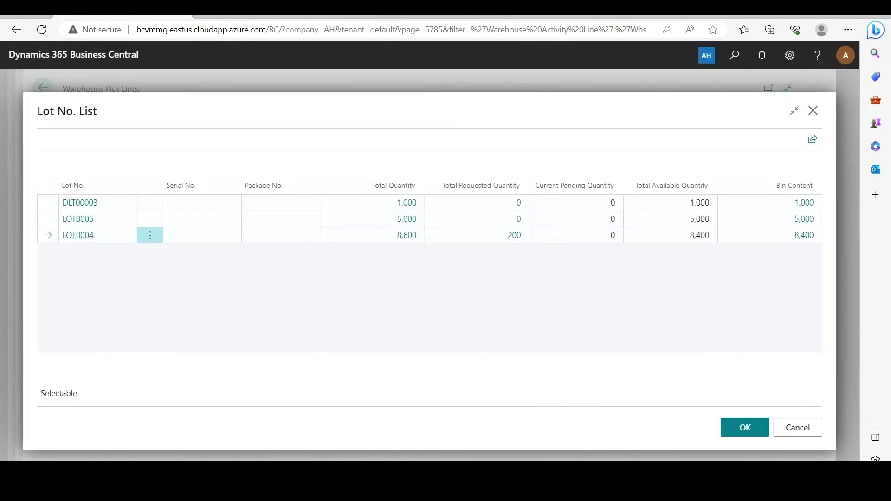
left_click(78, 219)
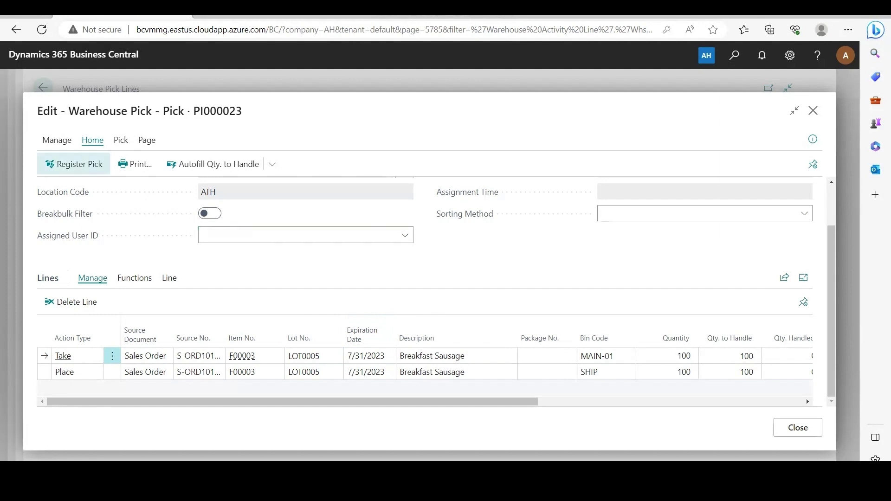
left_click(74, 163)
left_click(483, 299)
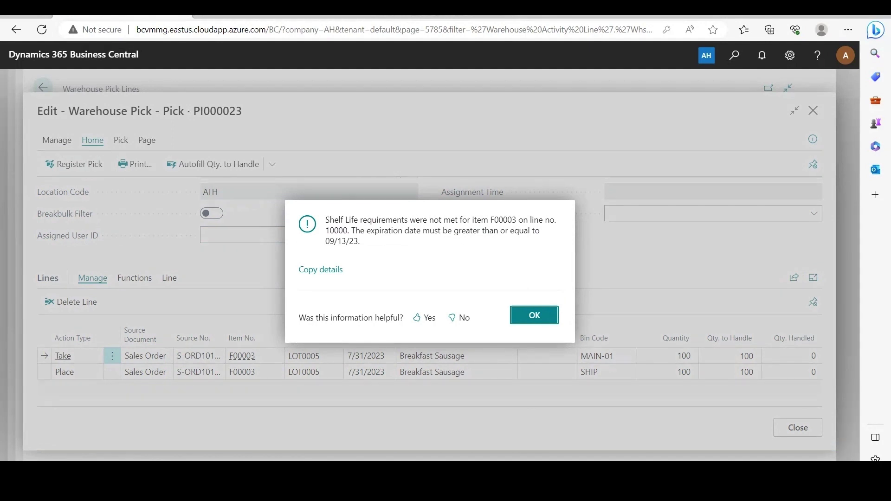
key("Return")
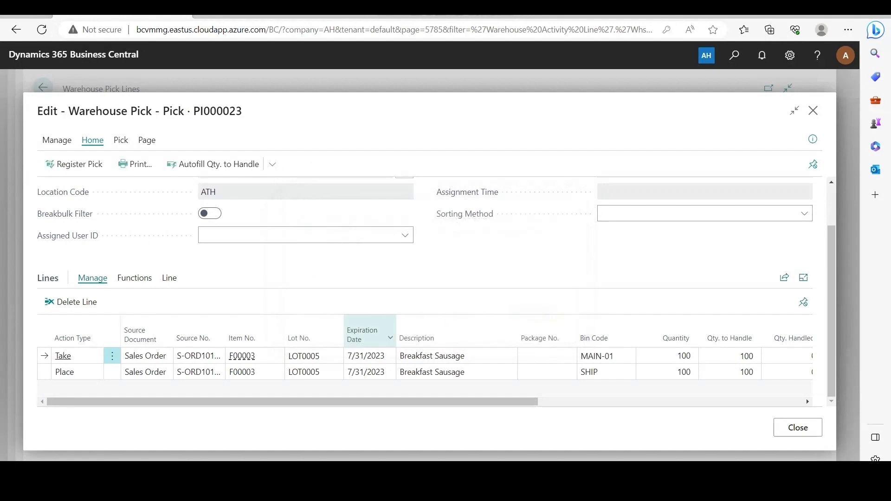
Step: Set the lot on the pick's Take line to LOT0004 and register the pick
left_click(335, 356)
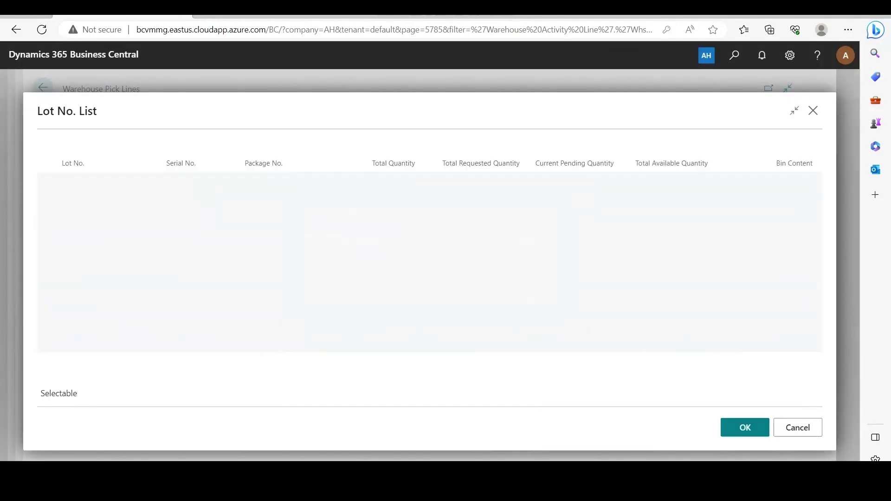
left_click(78, 235)
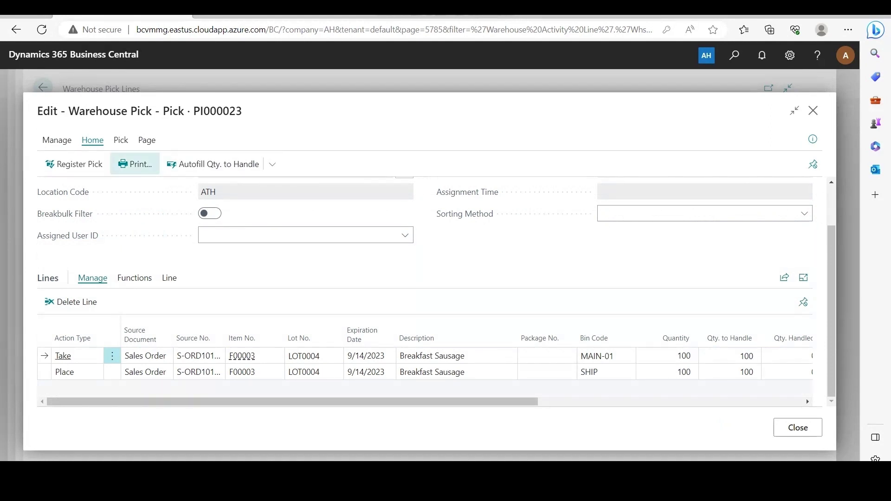
left_click(74, 164)
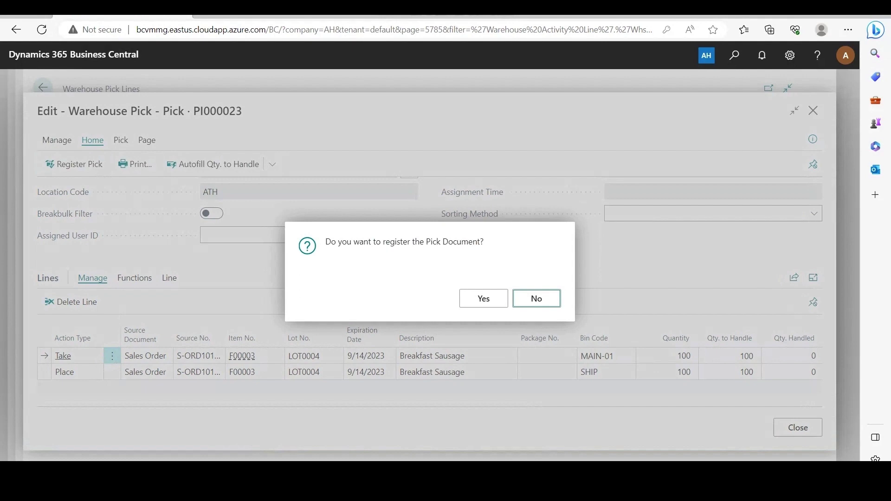
left_click(484, 299)
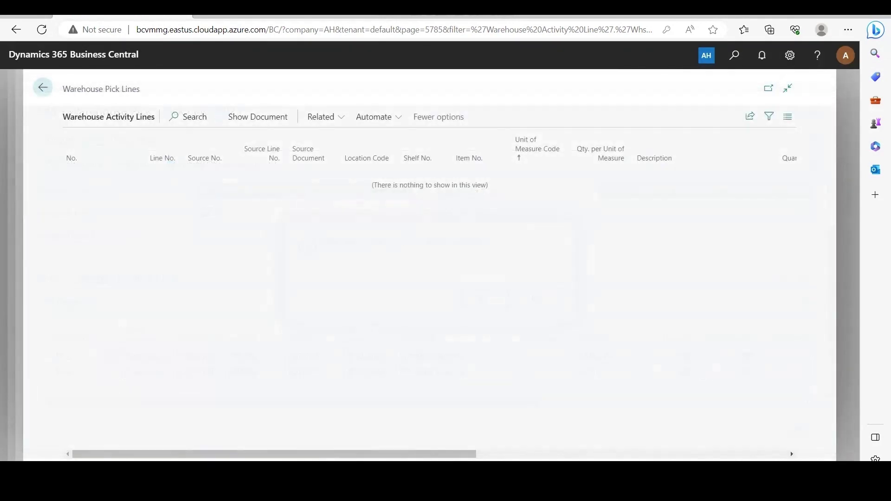